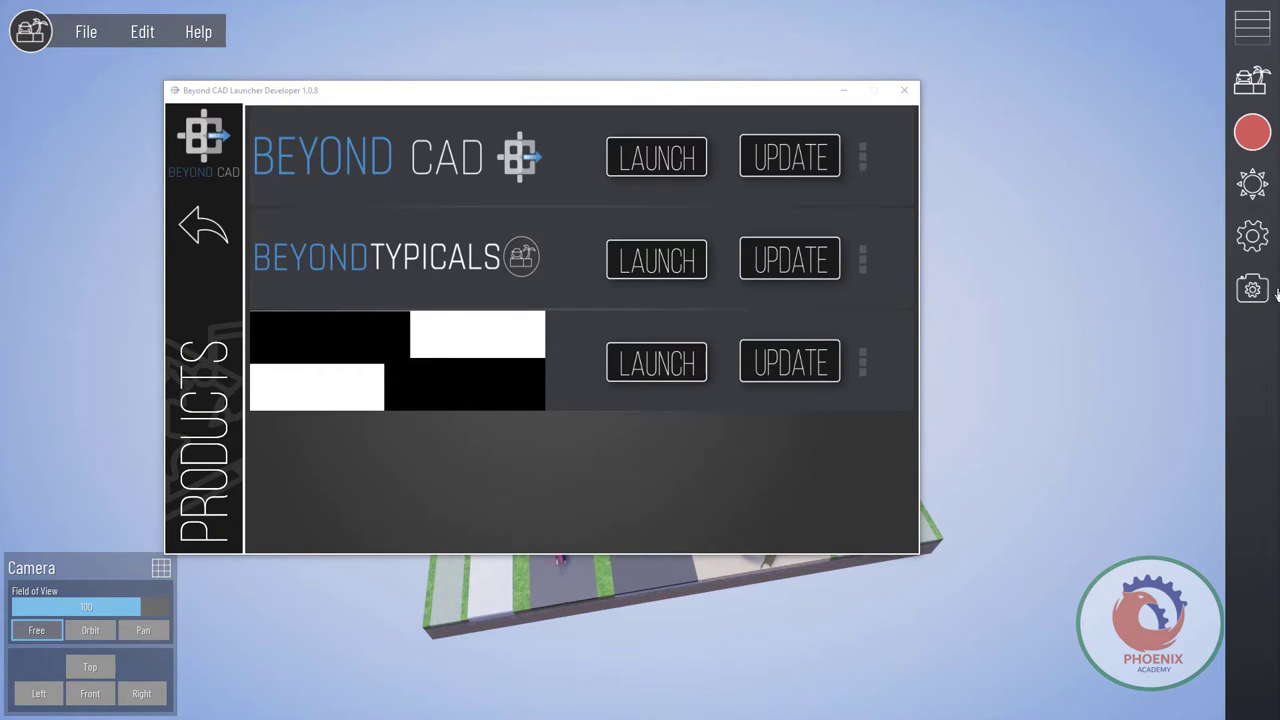
Close the Beyond CAD Launcher to reveal the 3D street scene with lanes and cacti
left_click(1266, 444)
Select the leftmost 6 ft Straight Path and widen it to about 9.82 ft
left_click(572, 400)
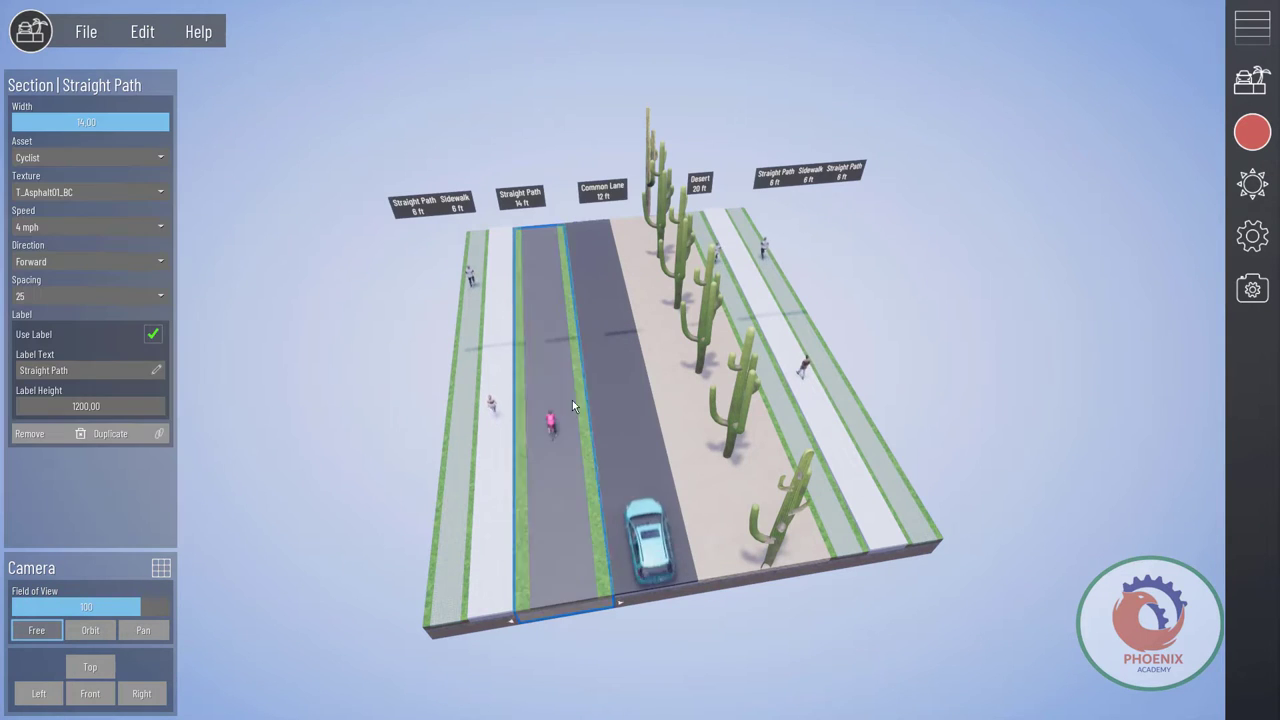
left_click(337, 333)
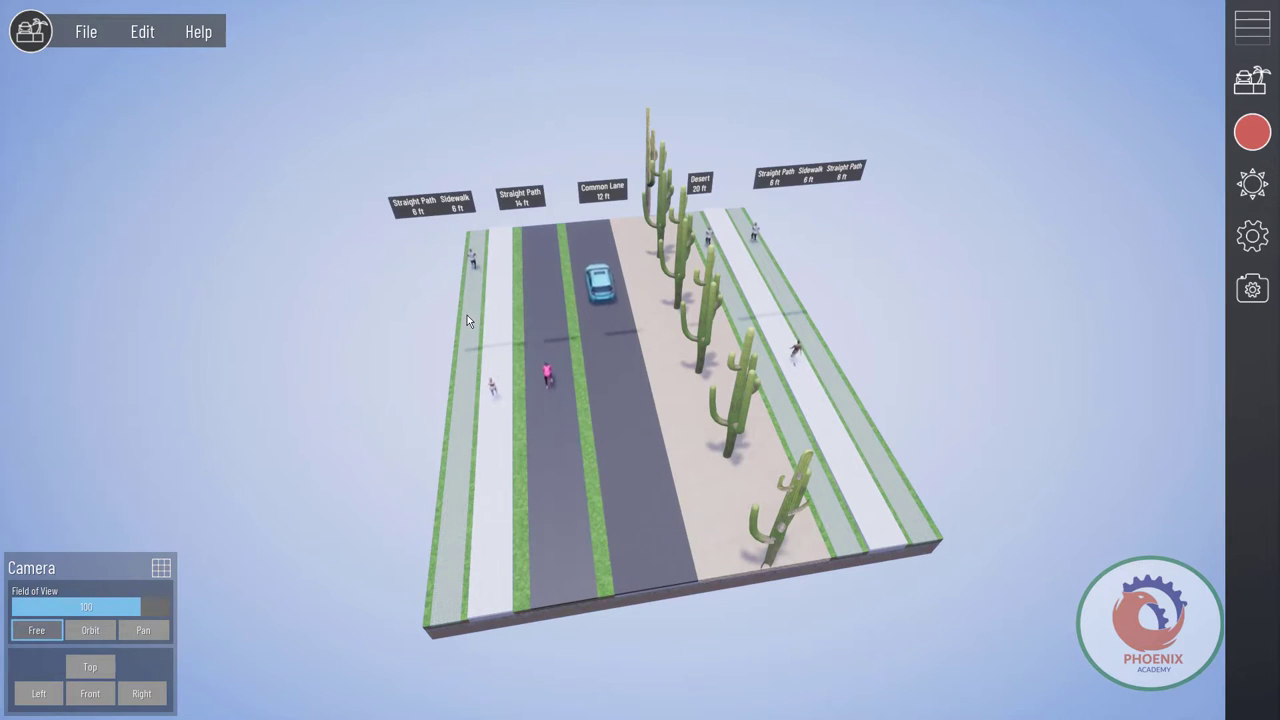
left_click(467, 315)
mouse_move(66, 123)
left_mouse_down()
mouse_move(166, 122)
mouse_move(127, 122)
left_mouse_up()
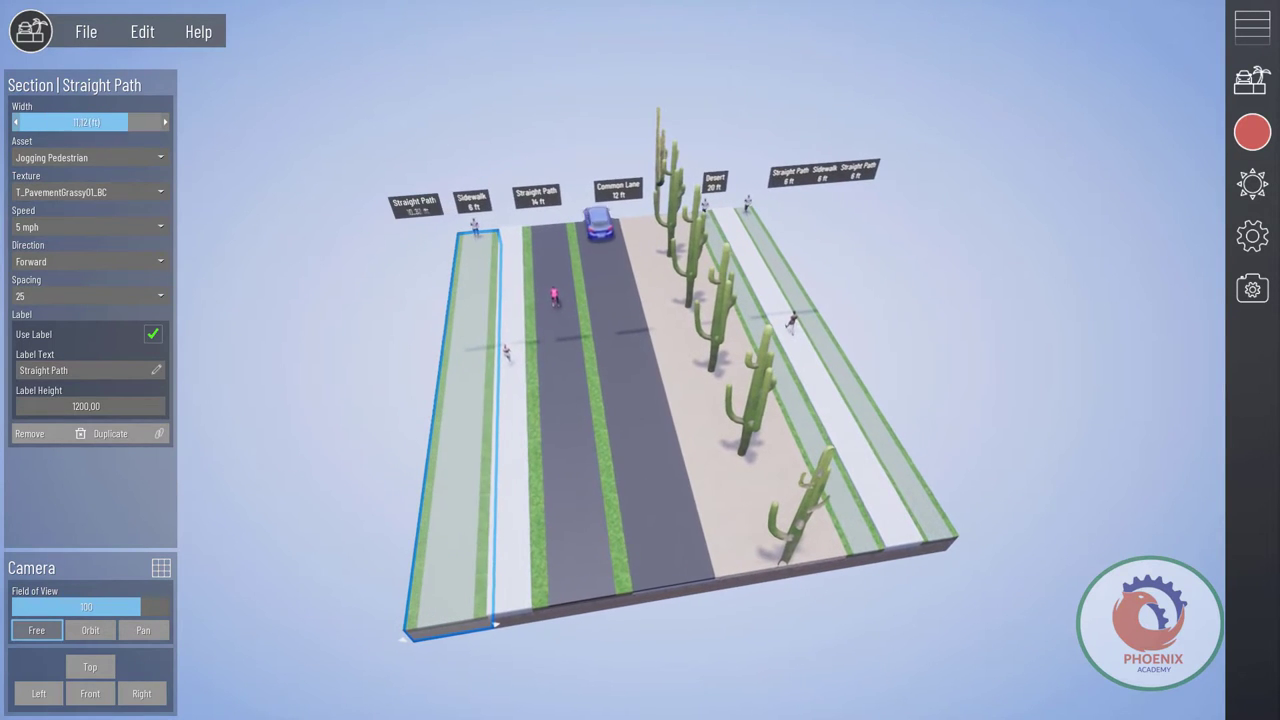
left_click_drag(404, 639, 368, 606)
Change the leftmost path's moving asset to Jogging Pedestrian
left_click(116, 156)
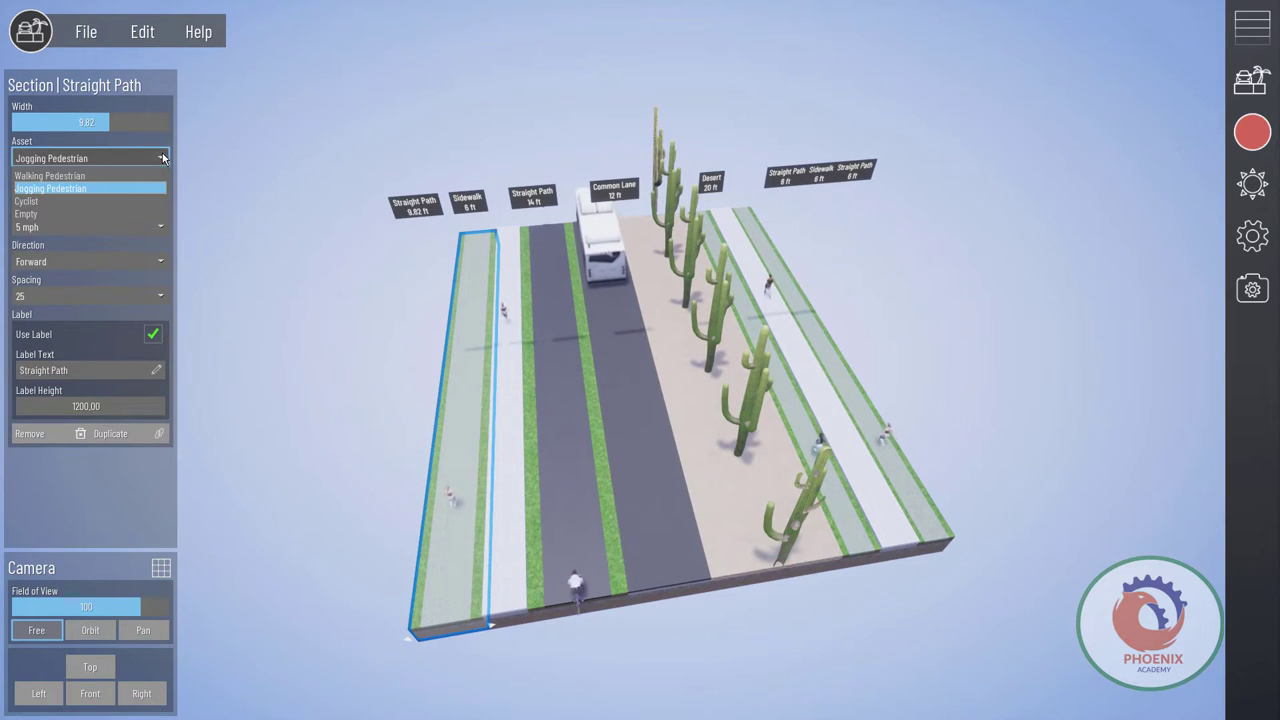
left_click(42, 215)
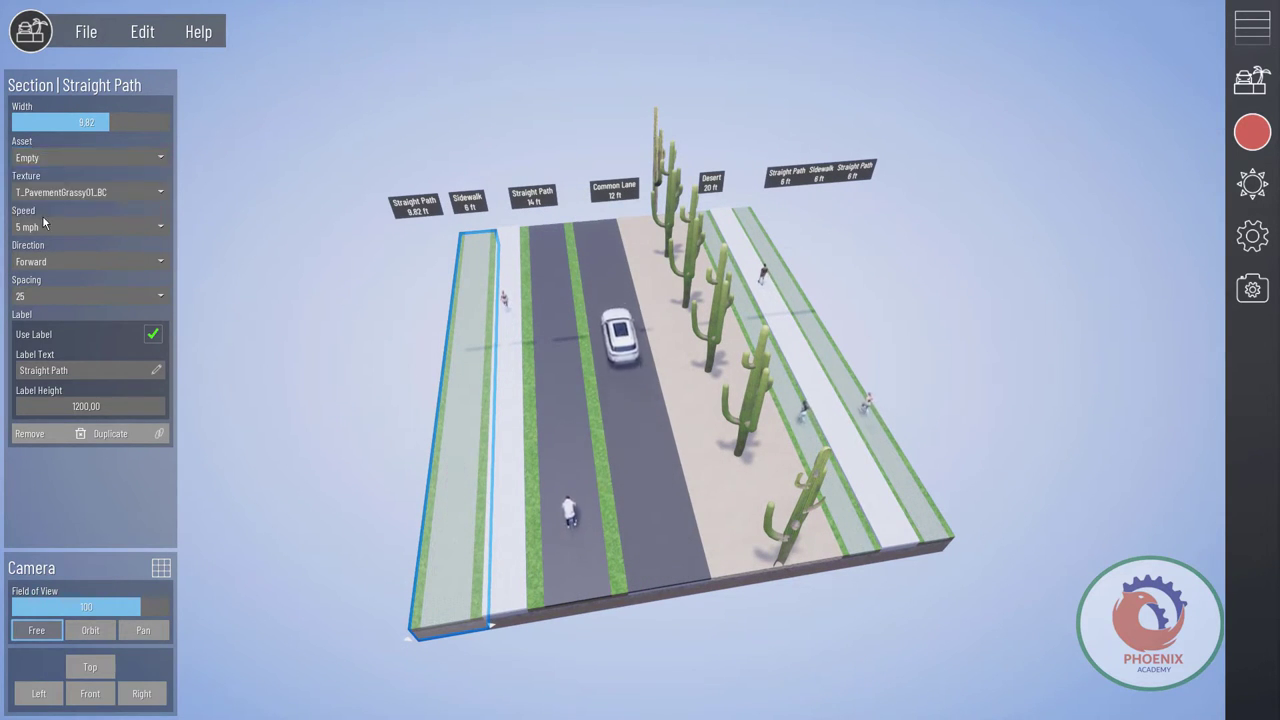
left_click(127, 160)
left_click(81, 178)
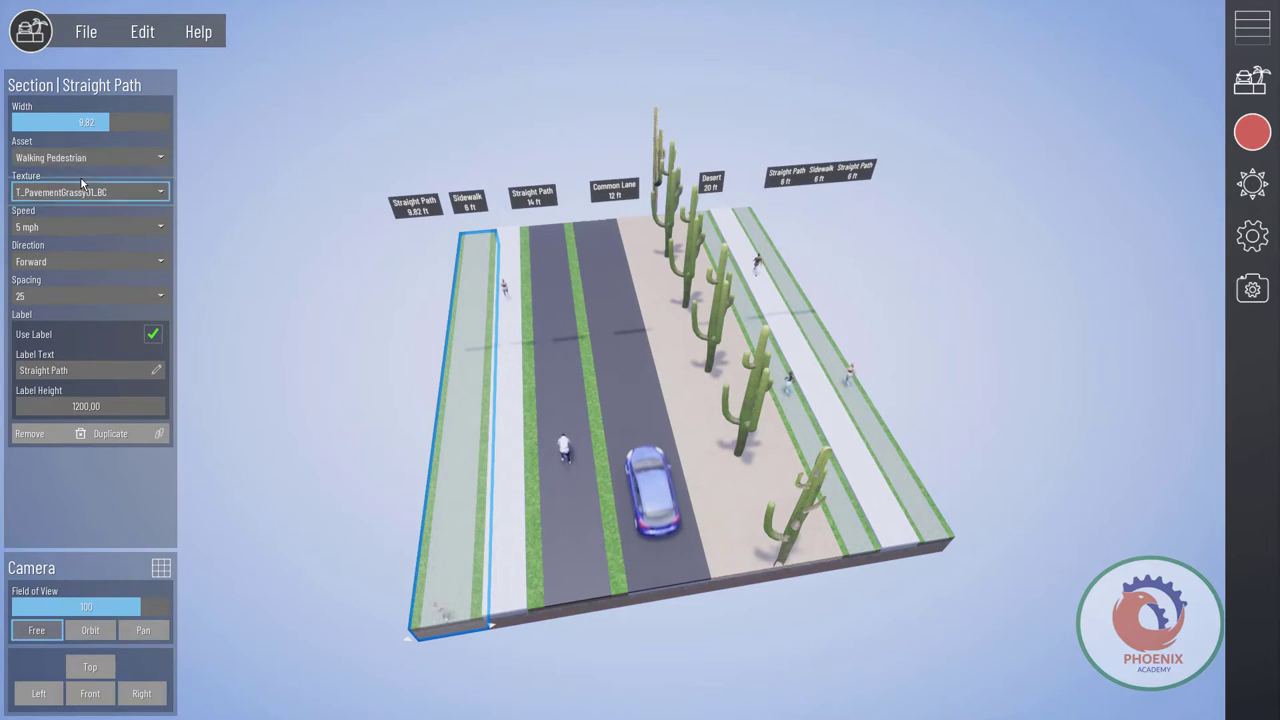
left_click(122, 163)
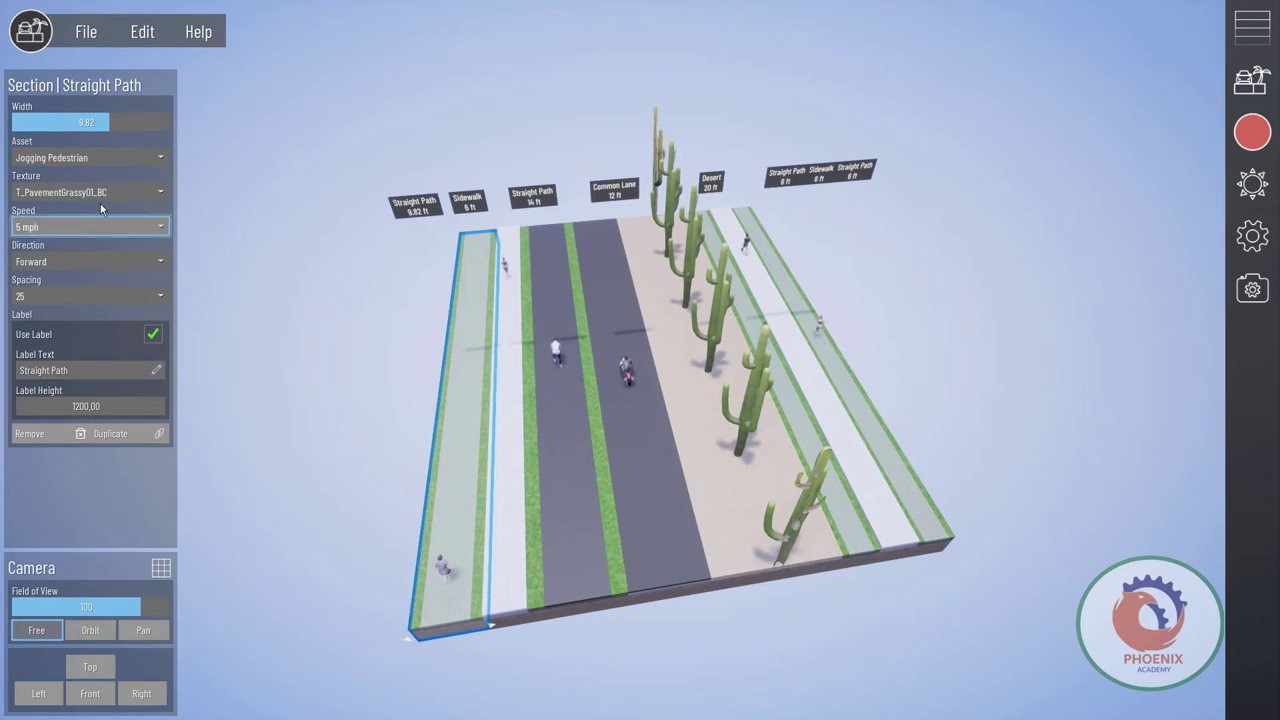
Give the path a concretedark surface with joggers moving Backward at 5 mph
left_click(76, 195)
left_click(81, 258)
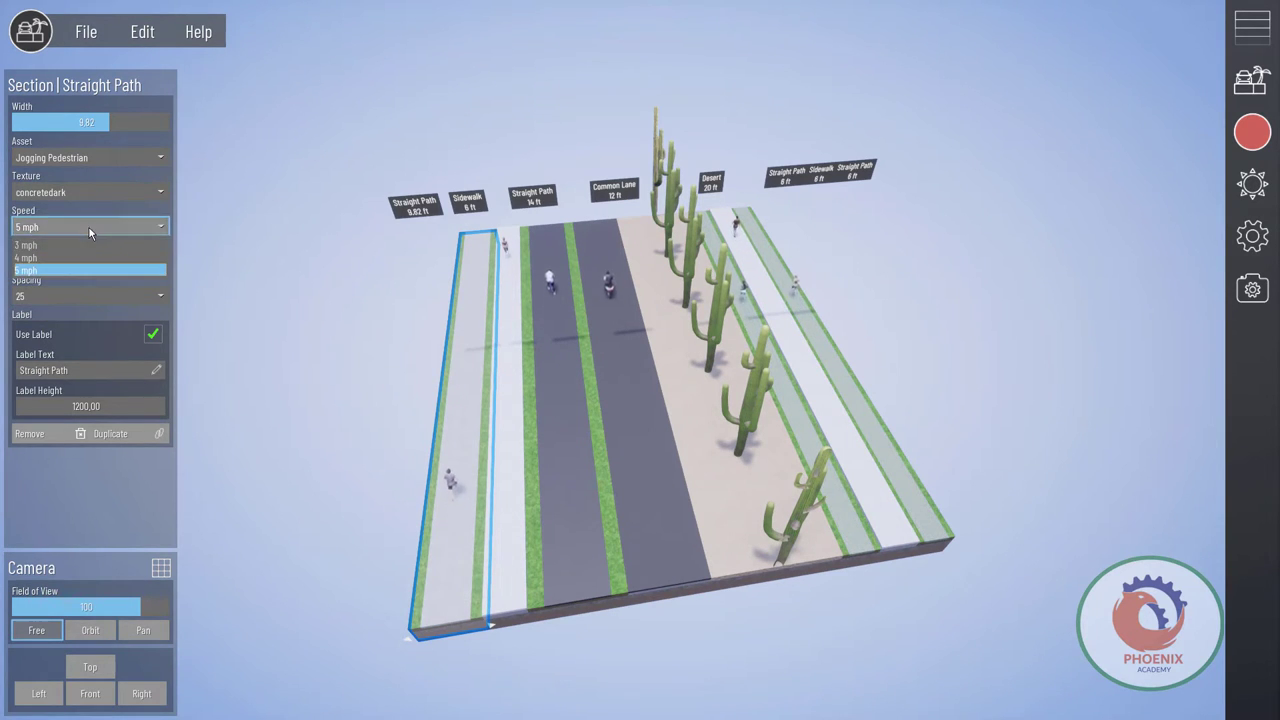
left_click(42, 262)
left_click(146, 260)
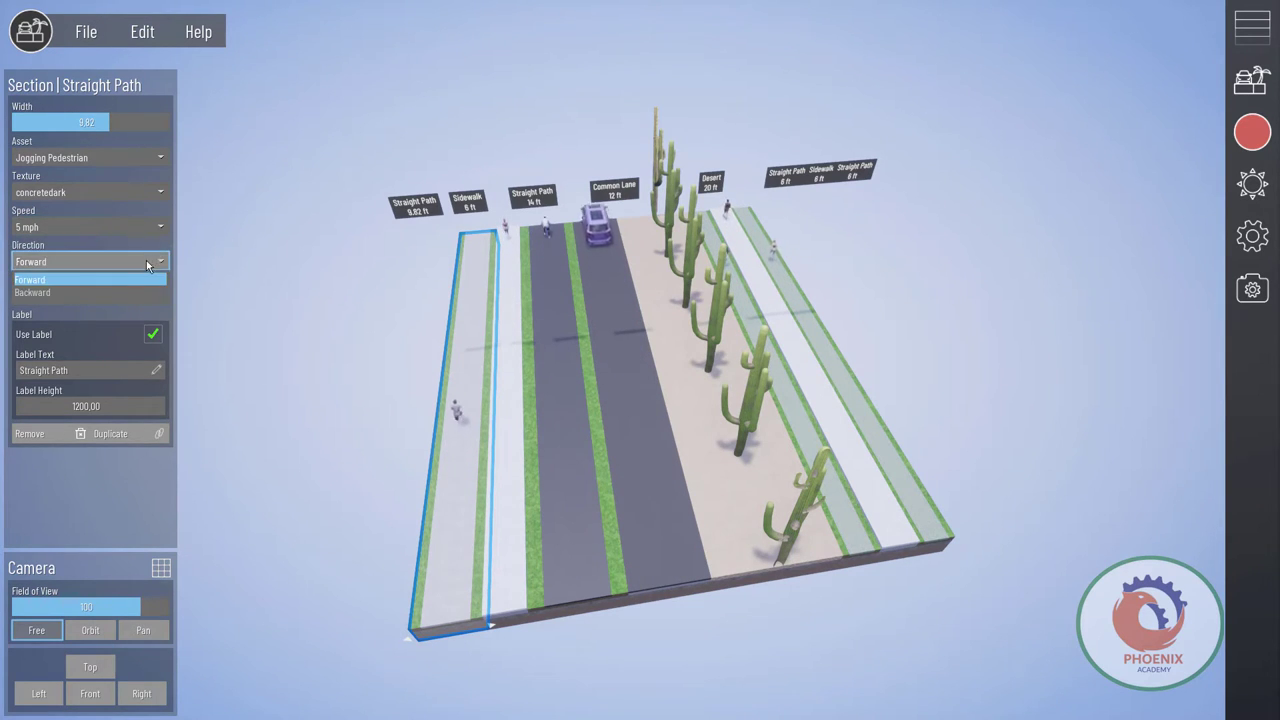
left_click(76, 293)
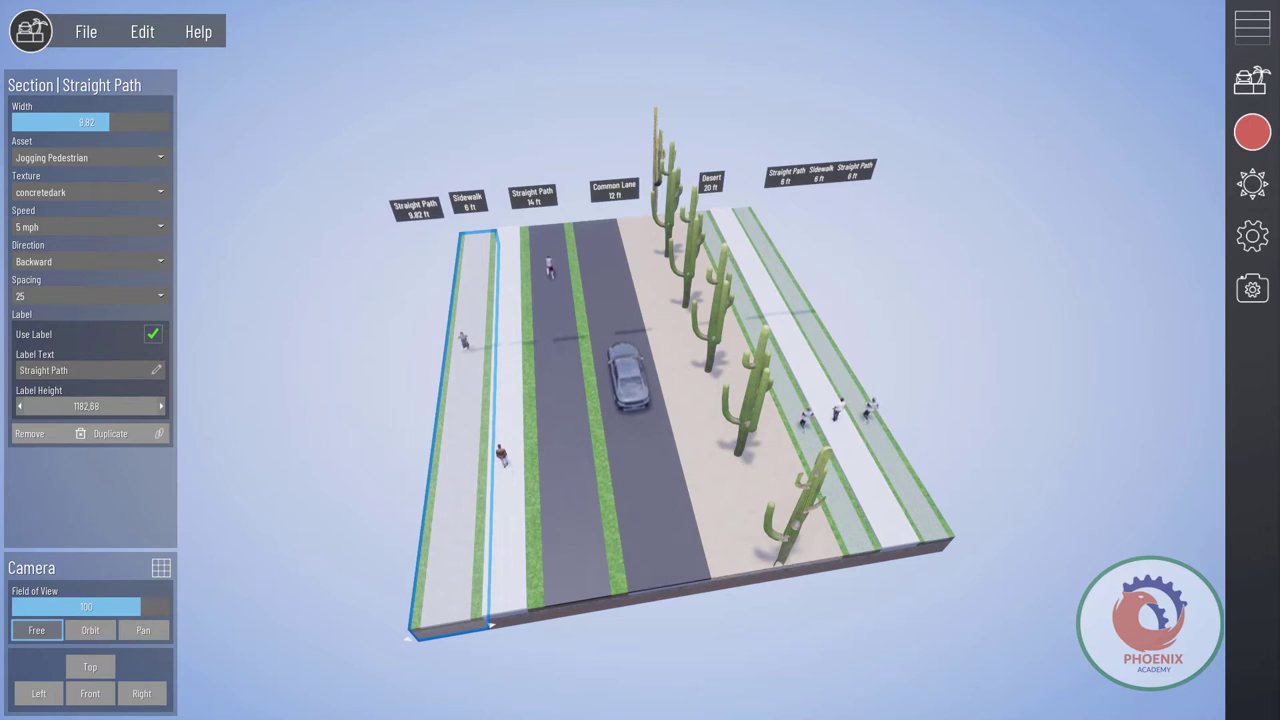
Lower the label height to 1231.25 and duplicate the jogging Straight Path twice
left_click_drag(86, 406, 74, 406)
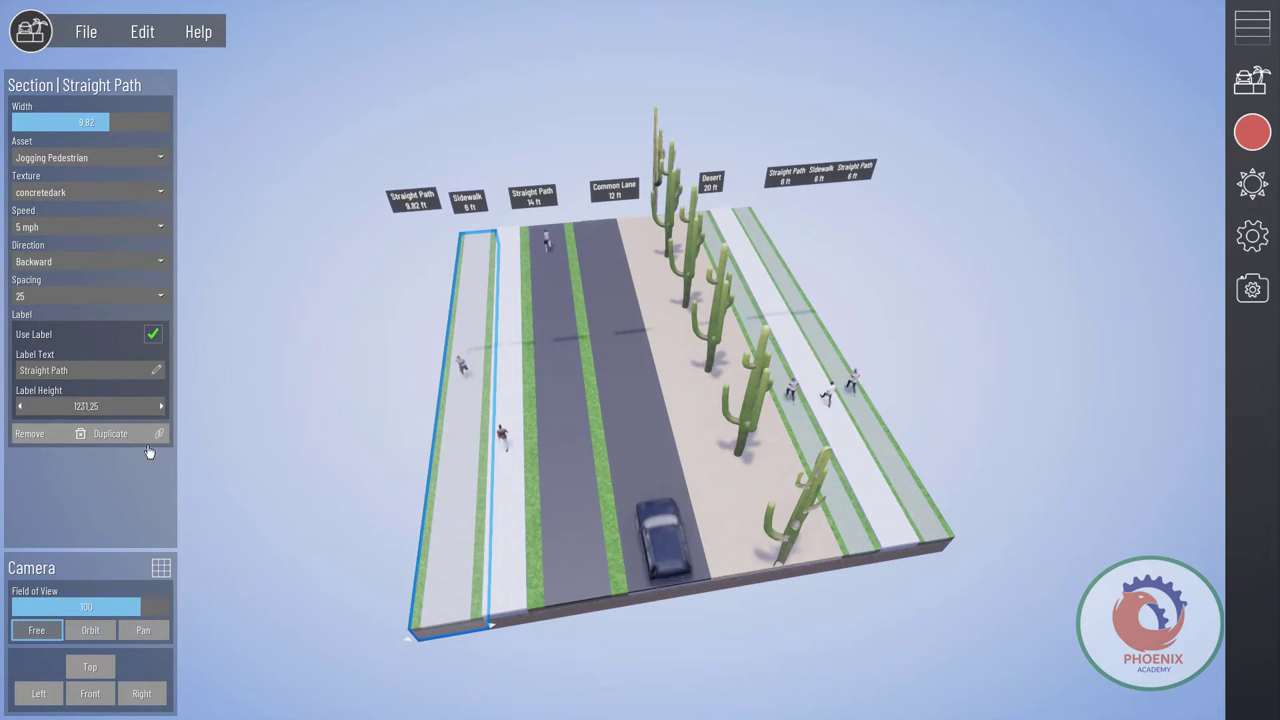
left_click(127, 441)
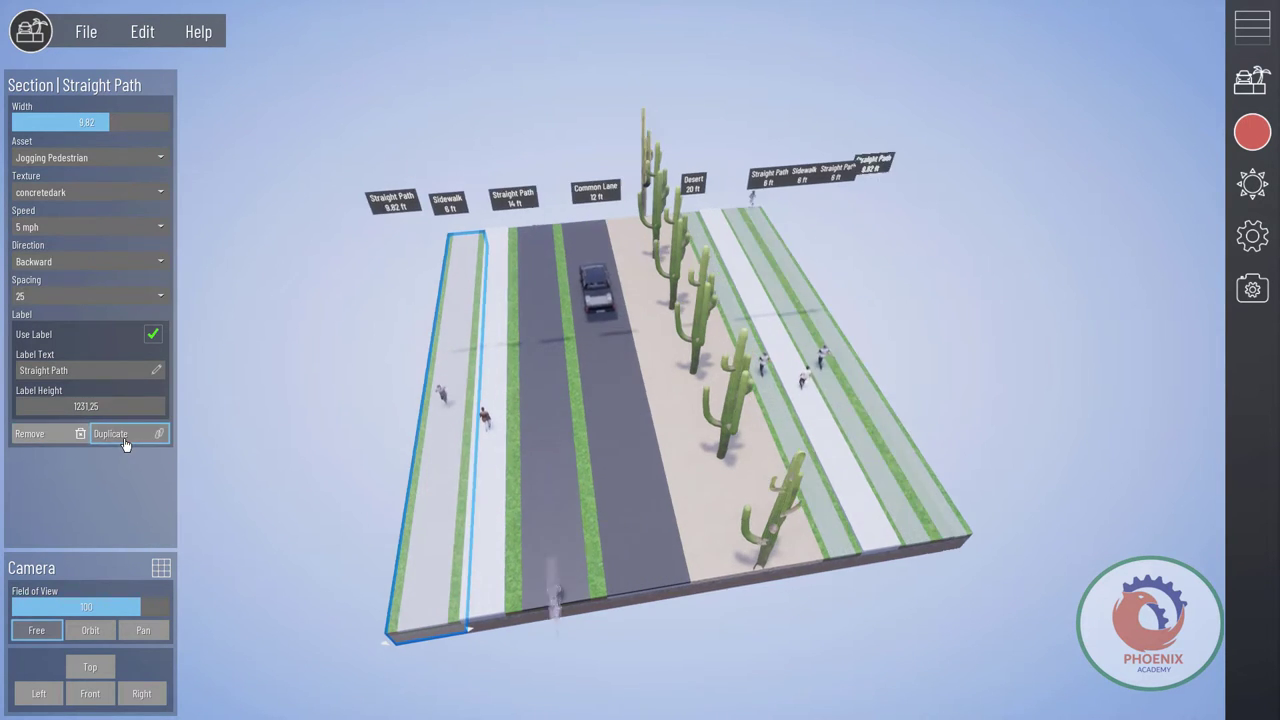
left_click(125, 441)
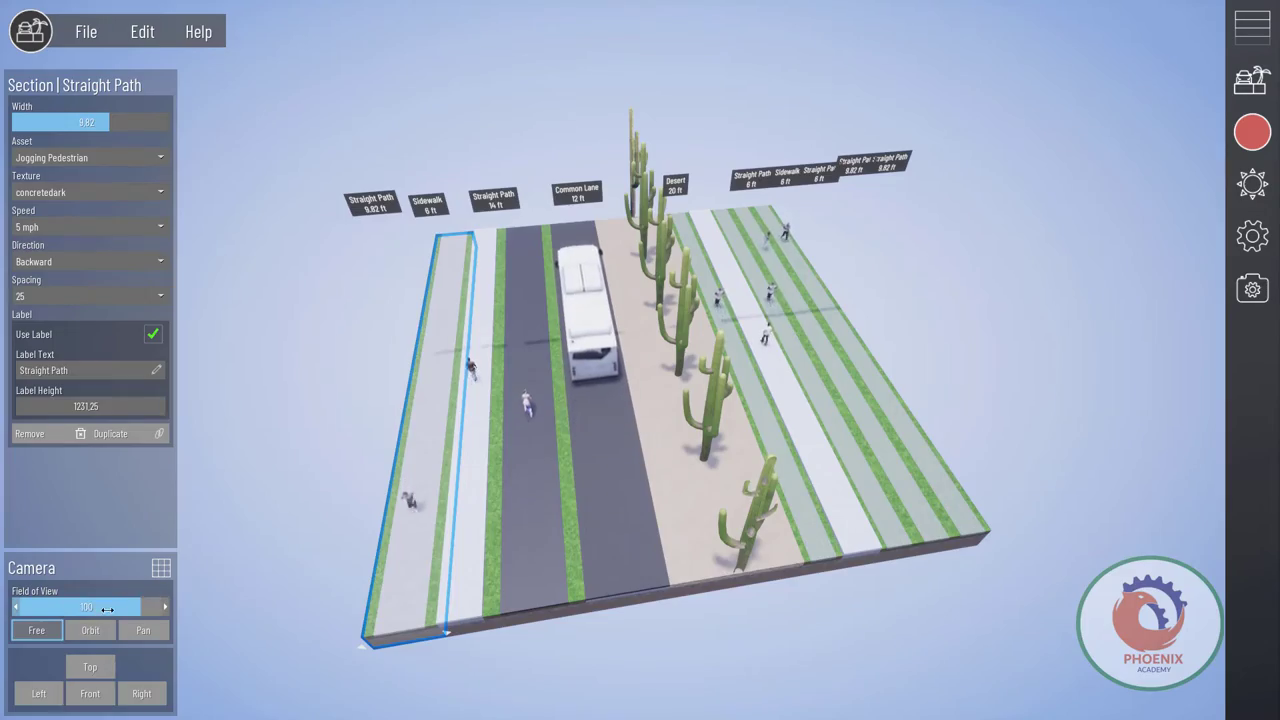
Narrow the camera field of view to 65, select the Desert strip, and switch the camera to Orbit
mouse_move(97, 613)
left_mouse_down()
mouse_move(150, 607)
mouse_move(90, 607)
left_mouse_up()
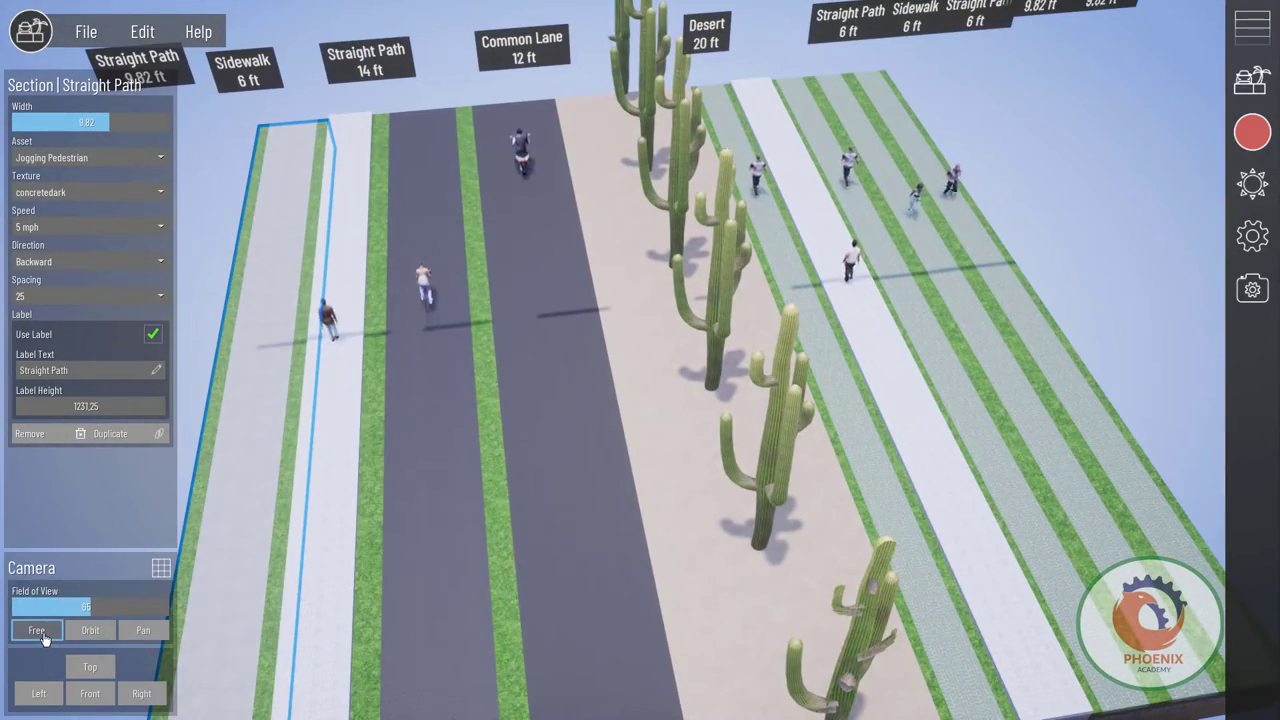
scroll(421, 558, "down", 5)
left_click(654, 540)
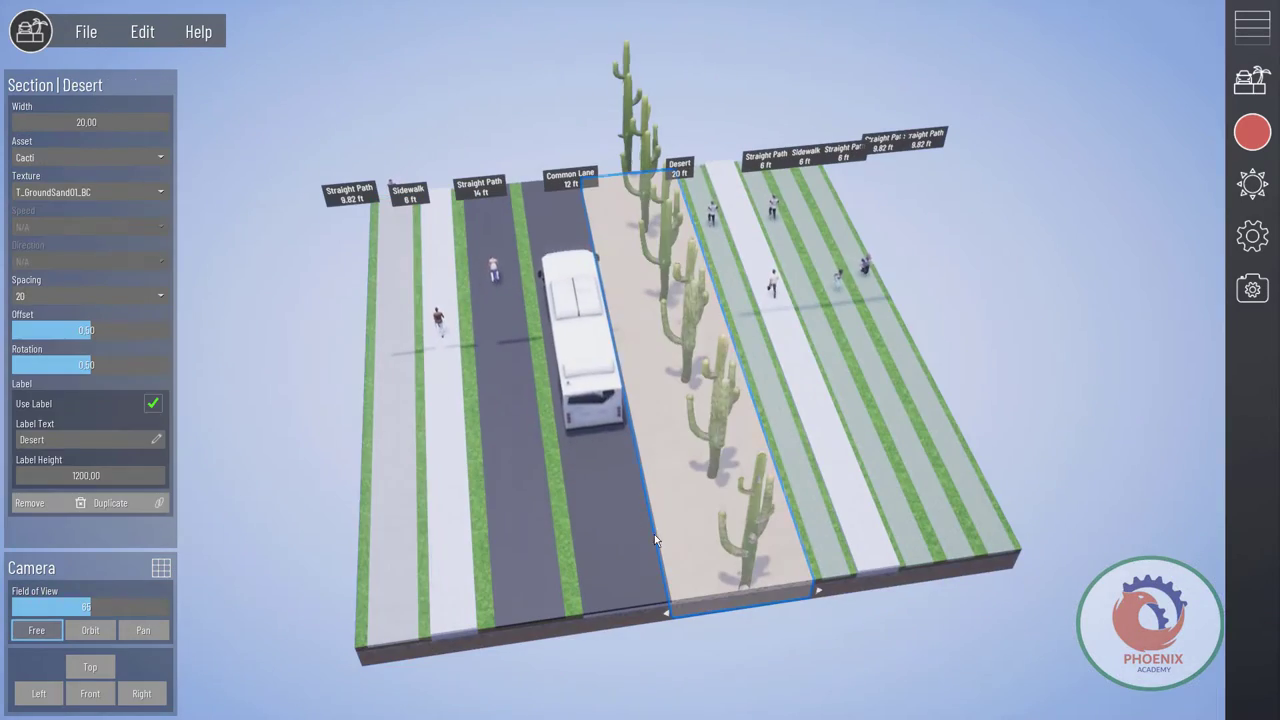
left_click(89, 631)
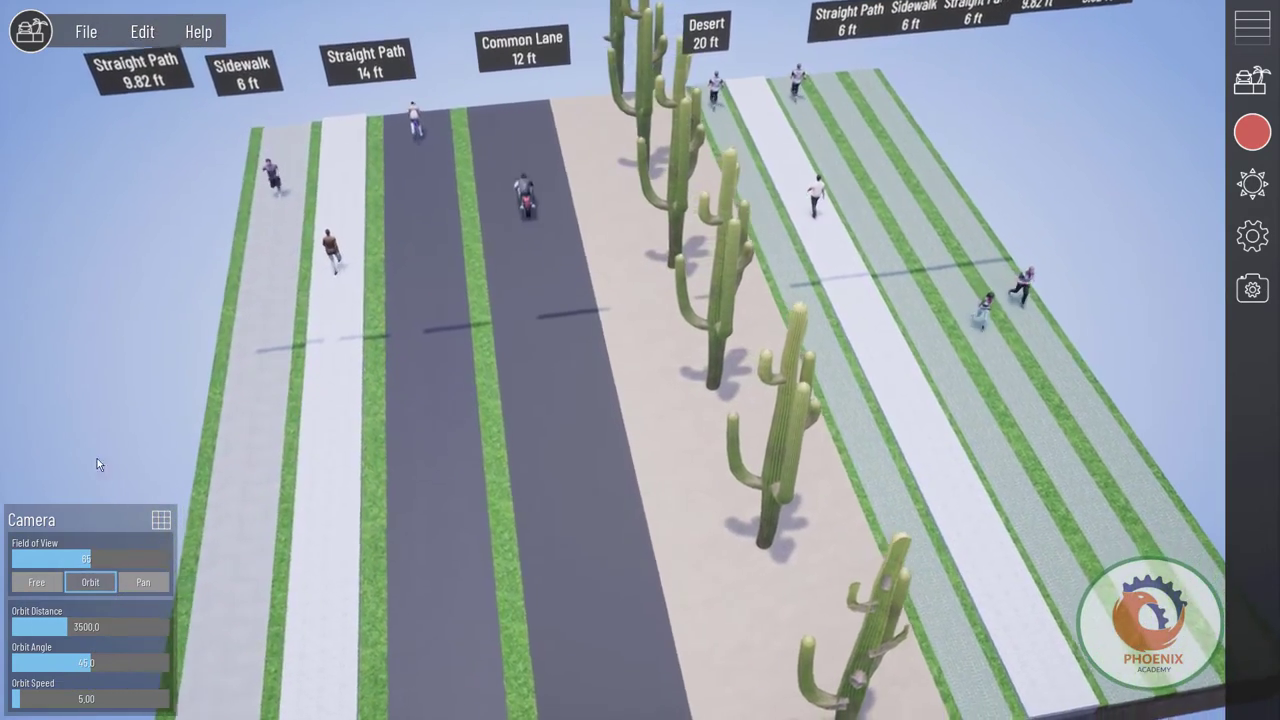
Try Pan camera mode with World and then Camera transforms, then return to Free
left_click(141, 583)
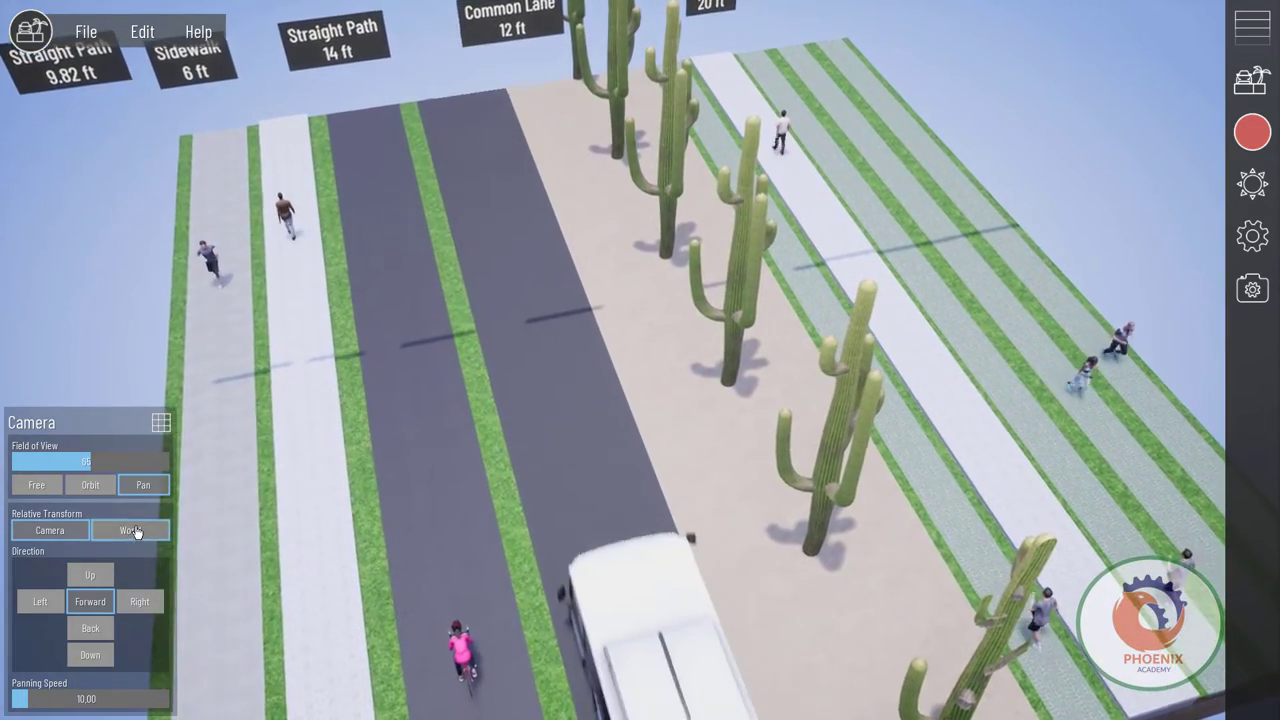
left_click(145, 538)
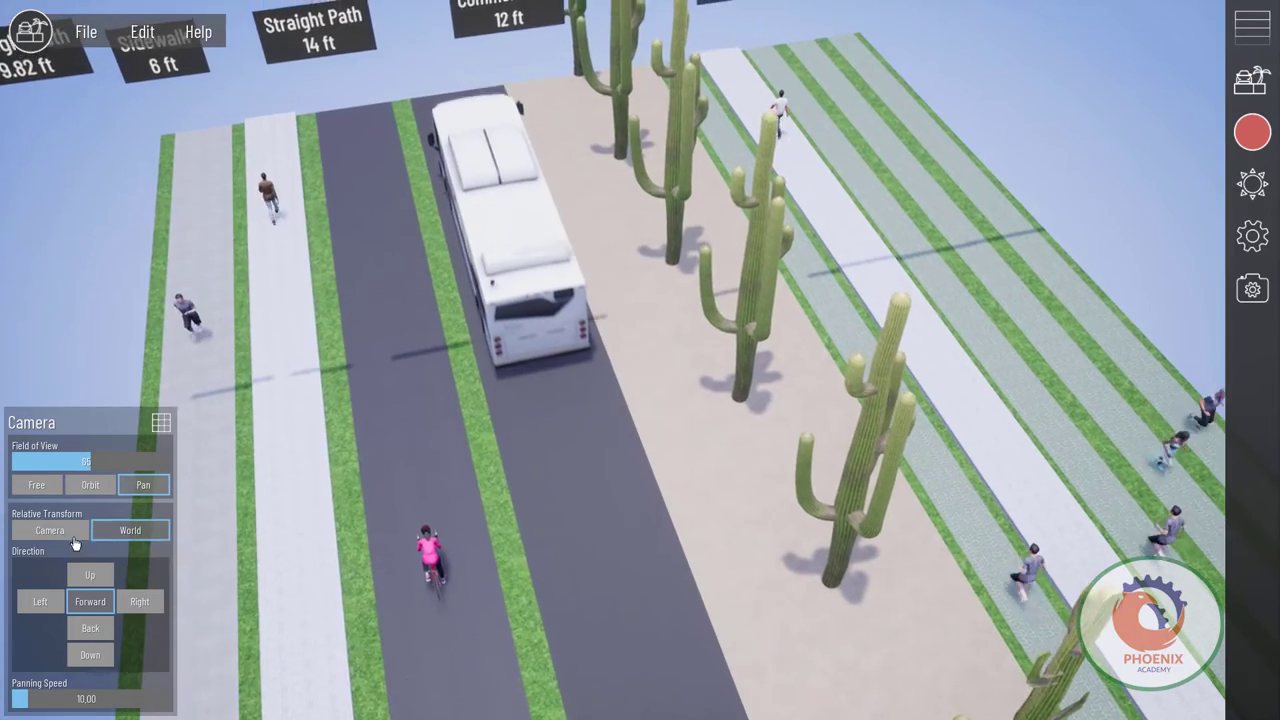
left_click(50, 535)
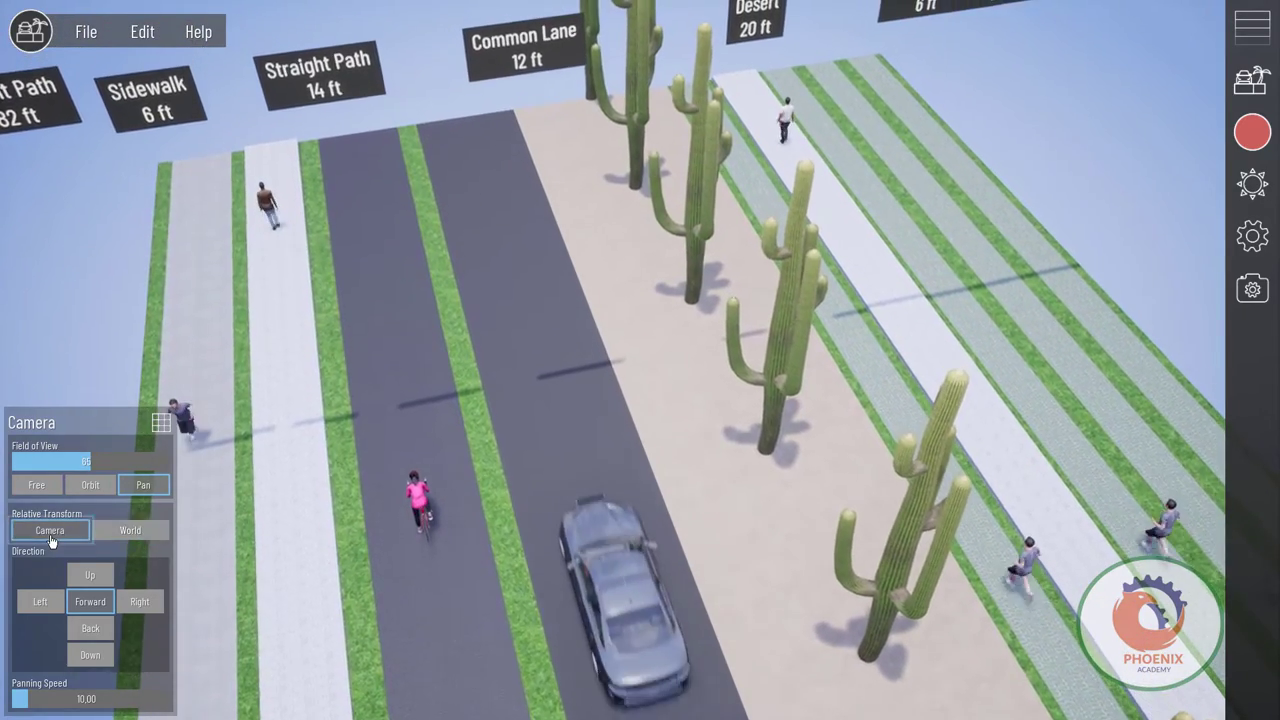
left_click(36, 484)
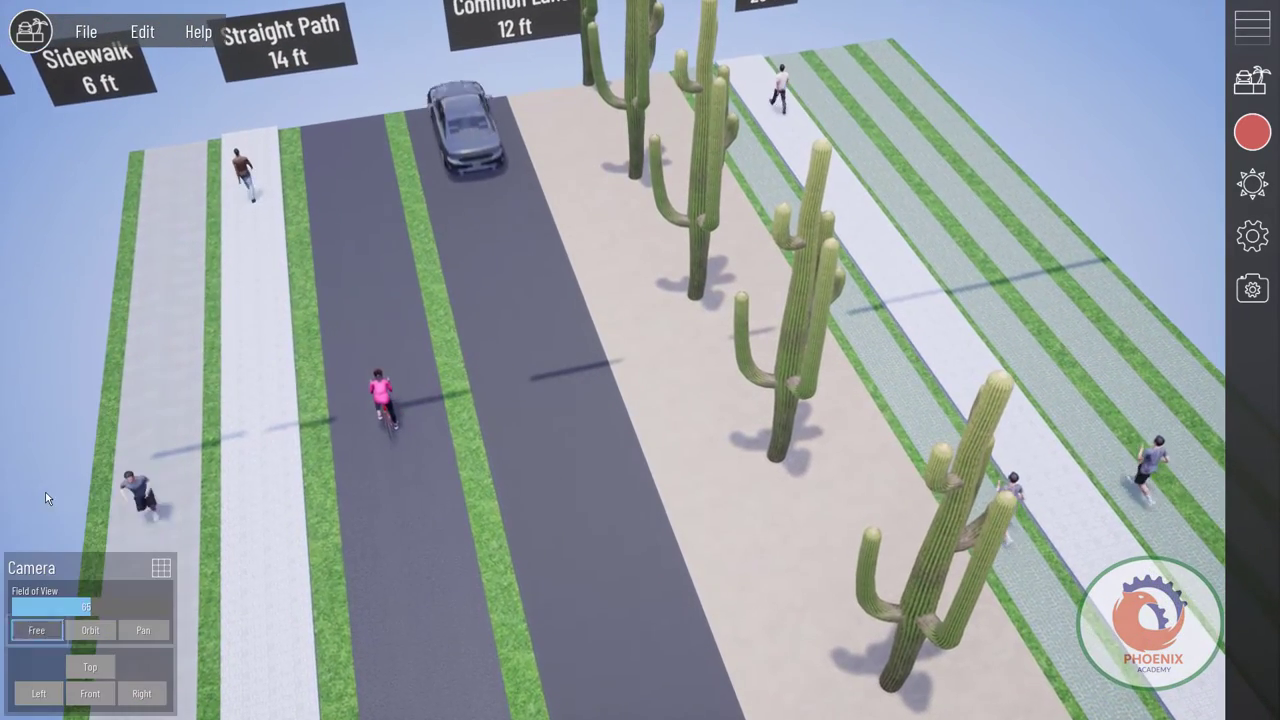
Switch back to Orbit, increase the orbit distance, and raise orbit speed to about 9.75
left_click(90, 630)
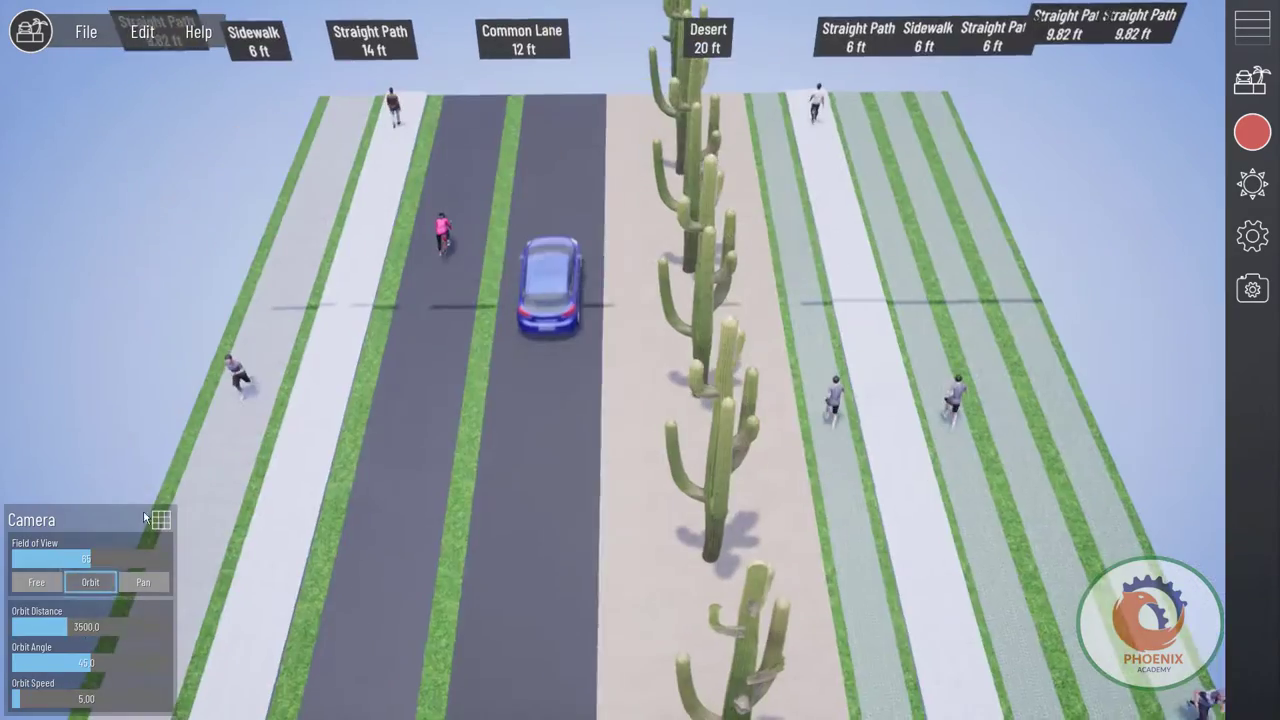
mouse_move(57, 626)
left_mouse_down()
mouse_move(122, 626)
mouse_move(67, 626)
mouse_move(48, 662)
mouse_move(84, 664)
left_mouse_up()
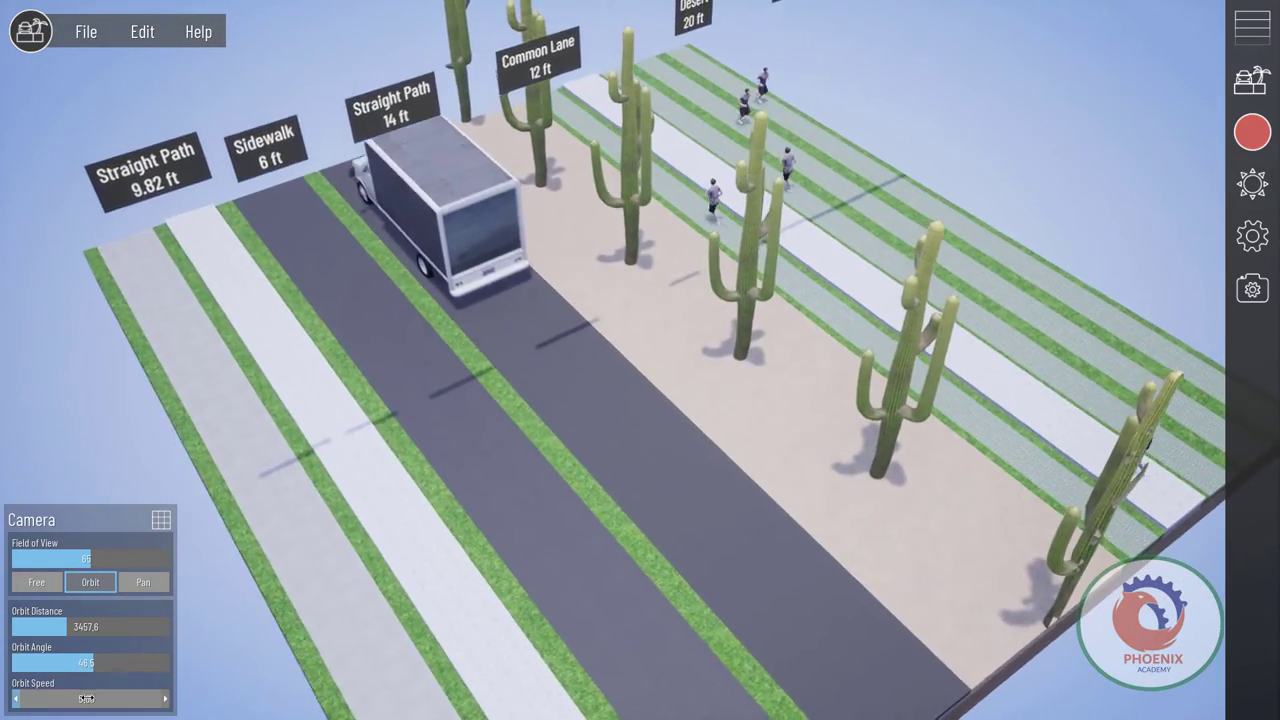
mouse_move(18, 698)
left_mouse_down()
mouse_move(165, 698)
mouse_move(12, 698)
mouse_move(27, 698)
left_mouse_up()
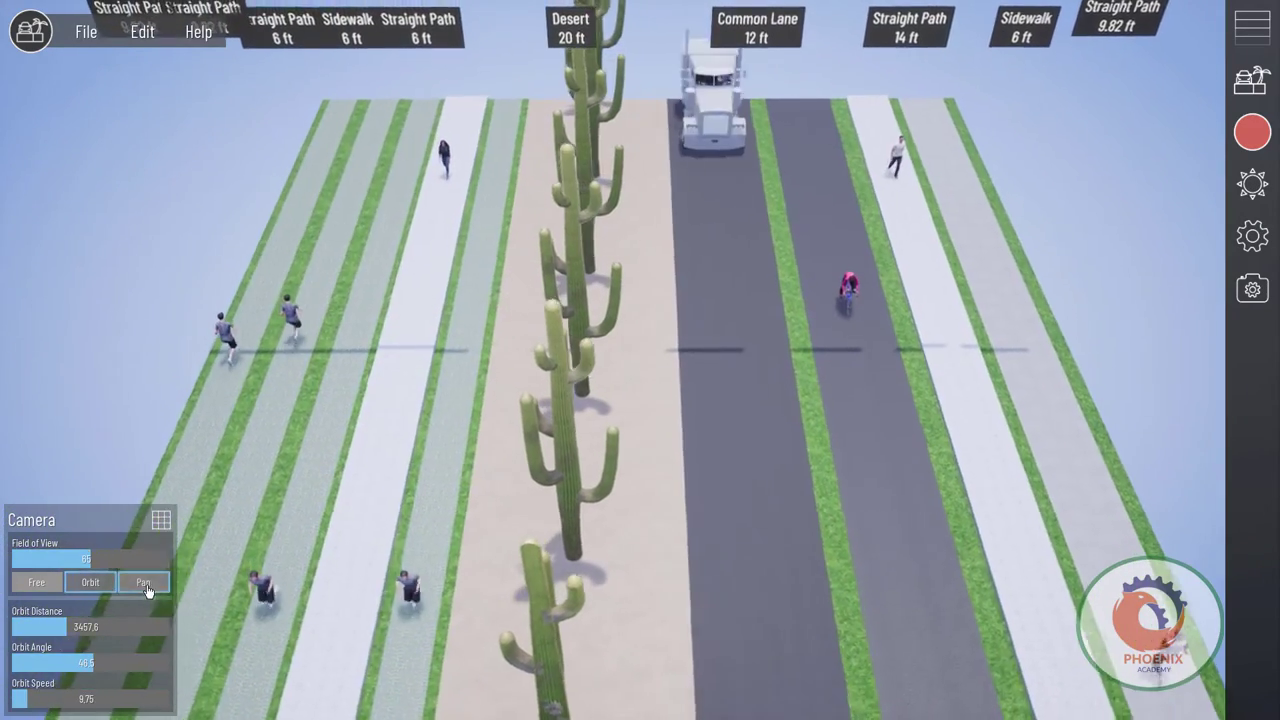
Pan the camera back and left with a lower panning speed, return to Free, and open Sections
left_click(143, 582)
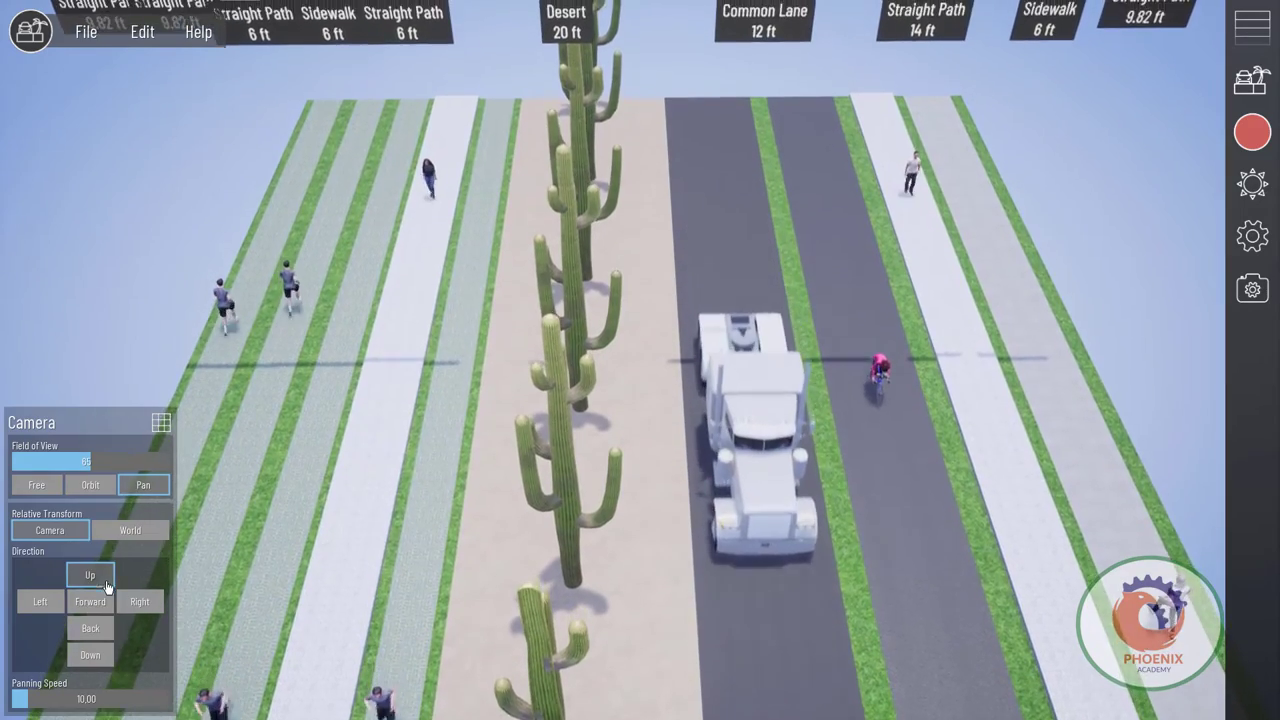
left_click(90, 628)
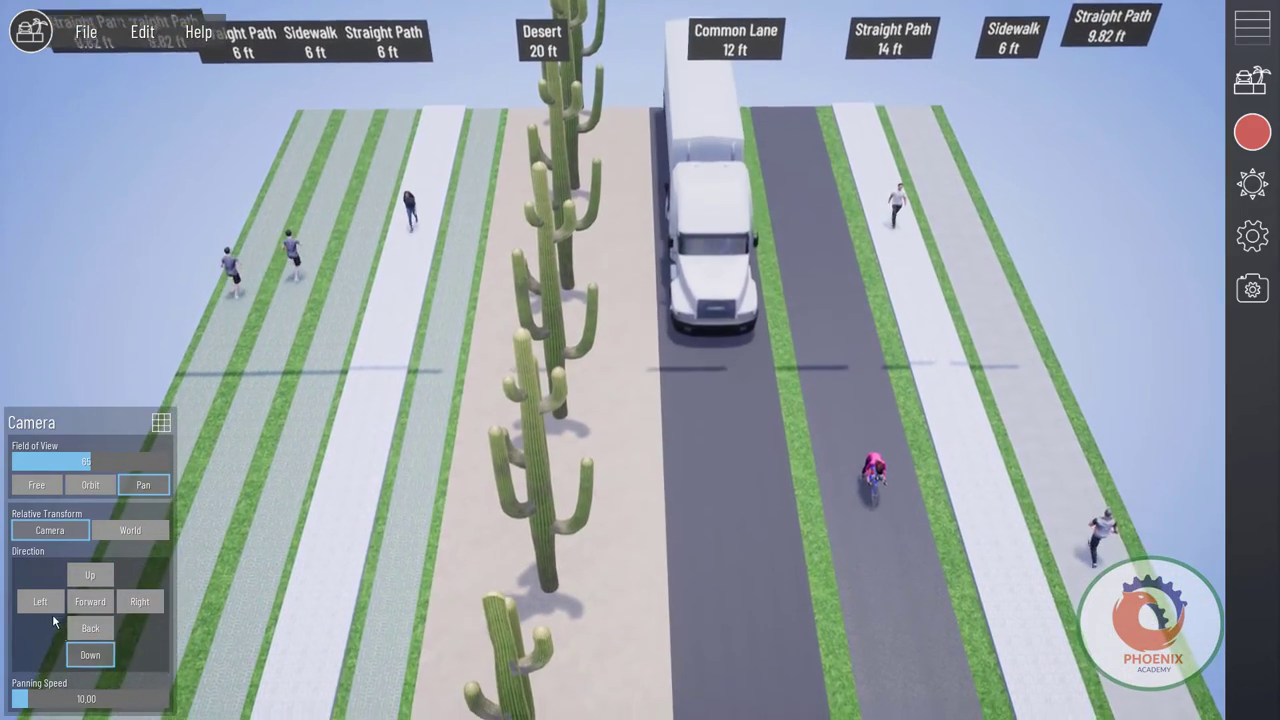
left_click(40, 601)
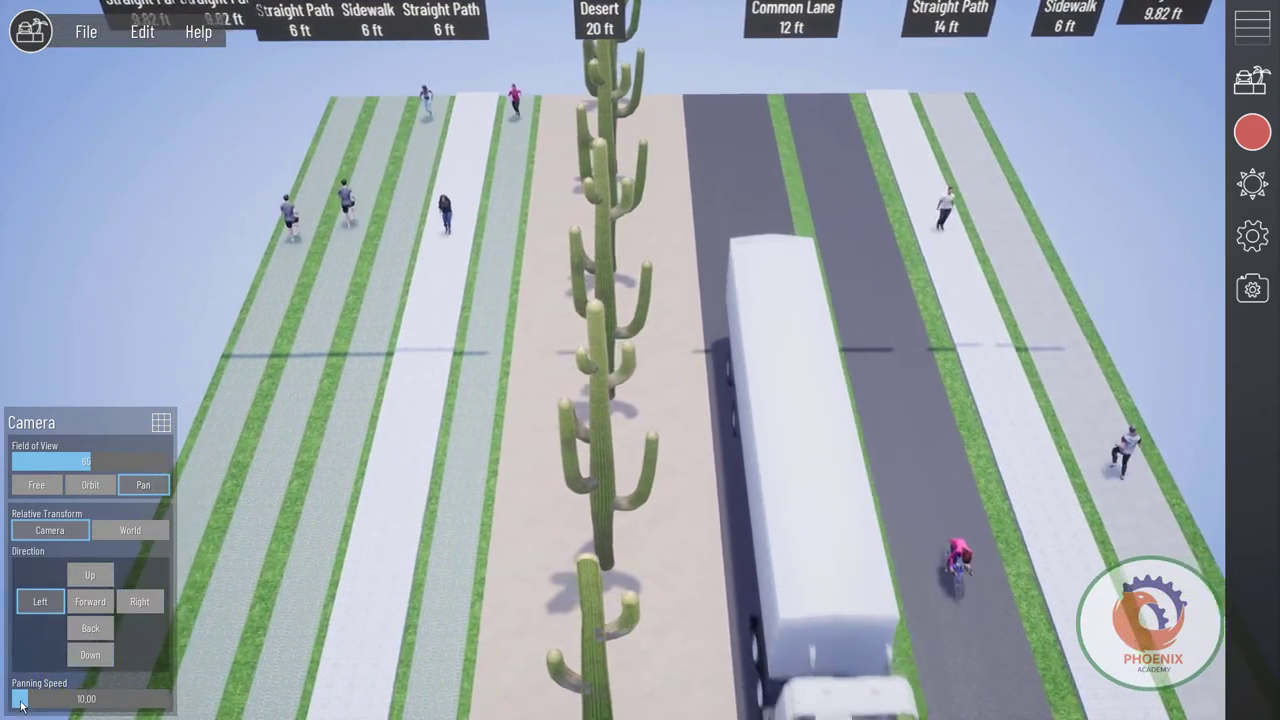
left_click_drag(20, 698, 13, 698)
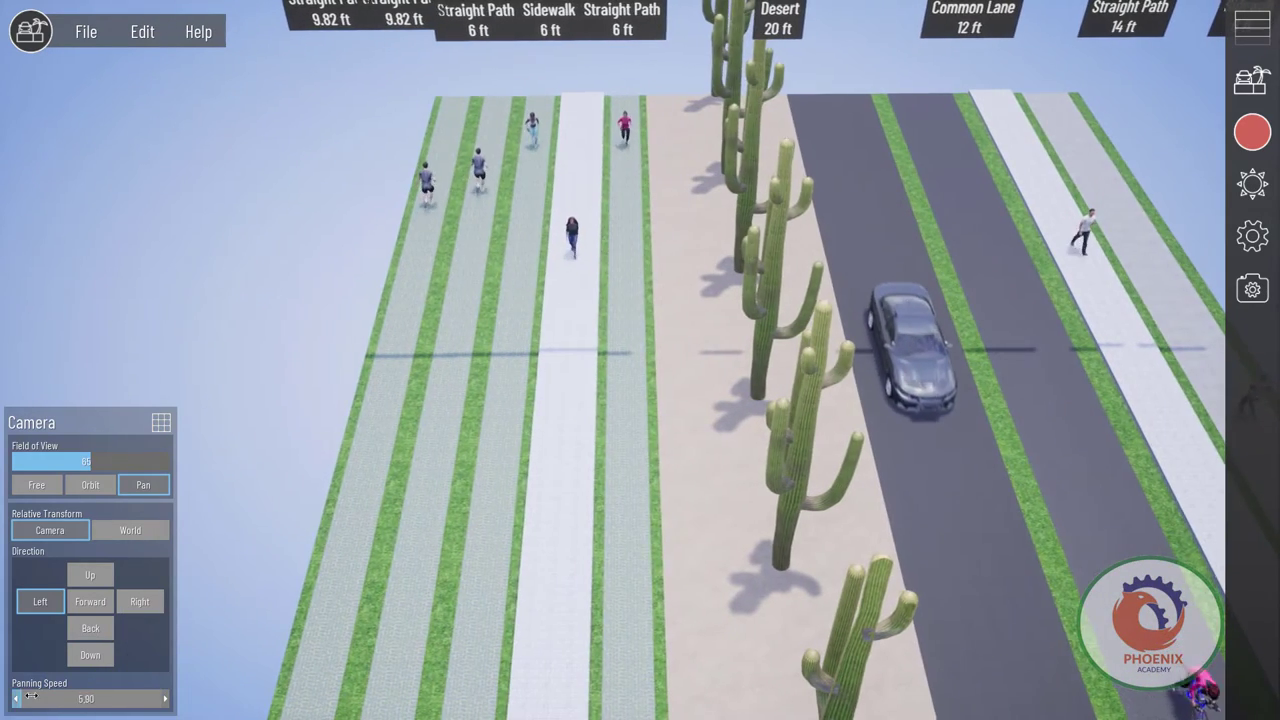
left_click(36, 484)
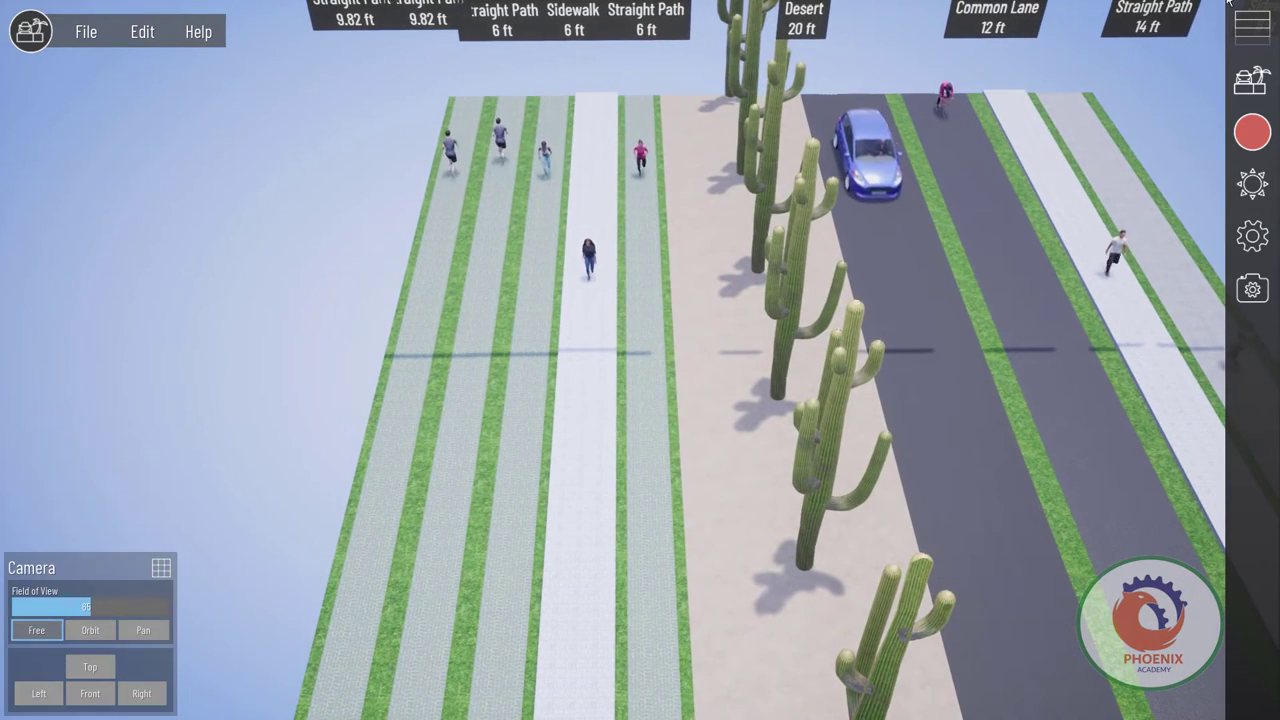
left_click(1252, 27)
Add a 12 ft Common Lane with lowered striping offset and a 0.5 ft Curb Type 1 at the left edge
scroll(617, 240, "down", 3)
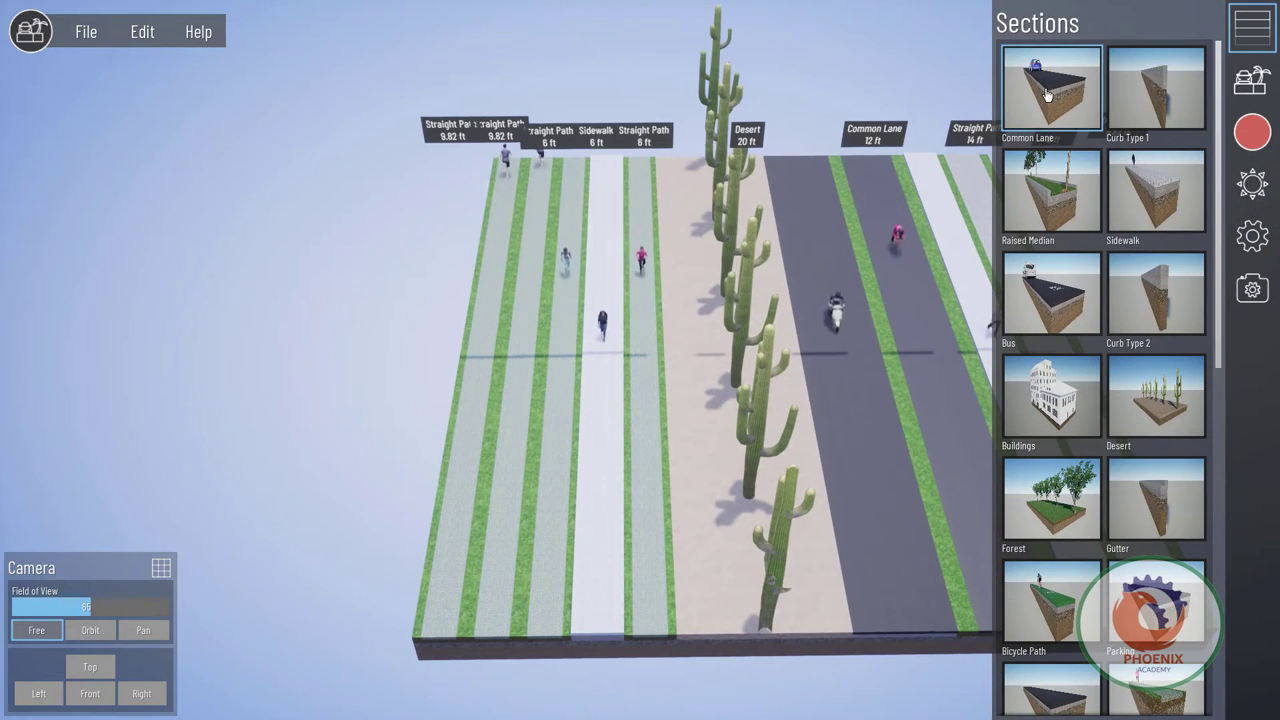
left_click_drag(1047, 95, 541, 348)
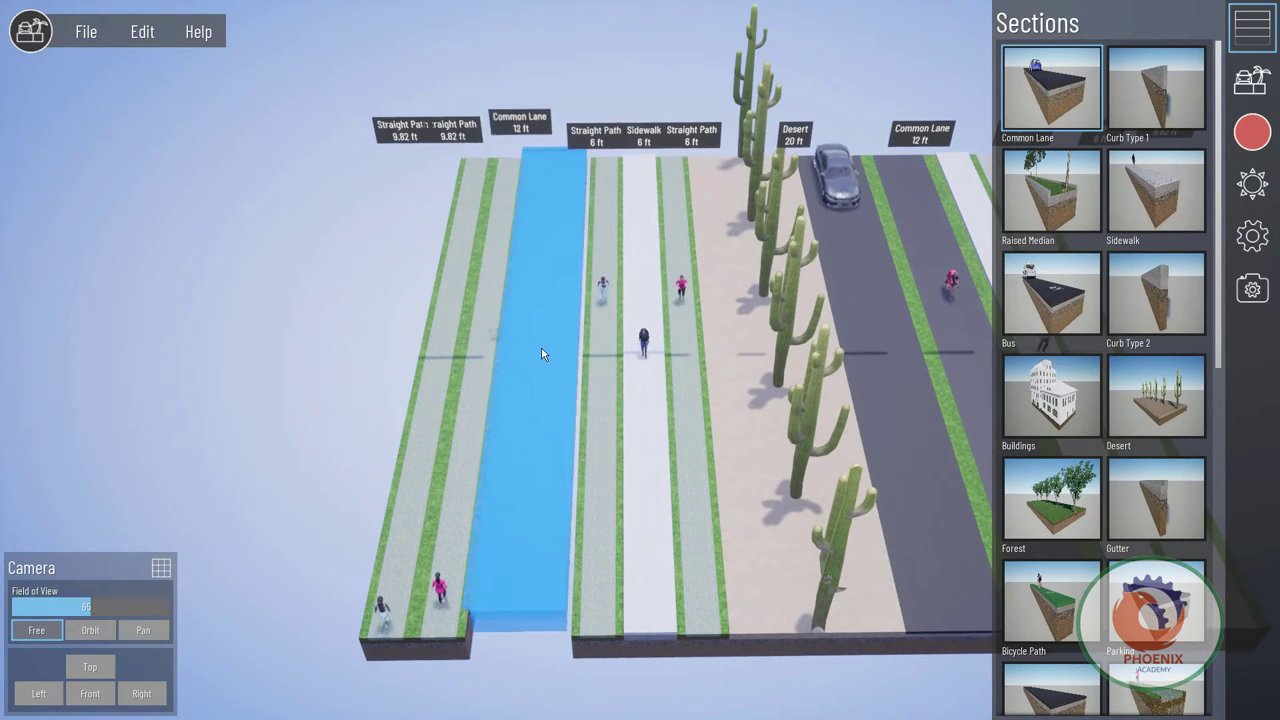
left_click(571, 339)
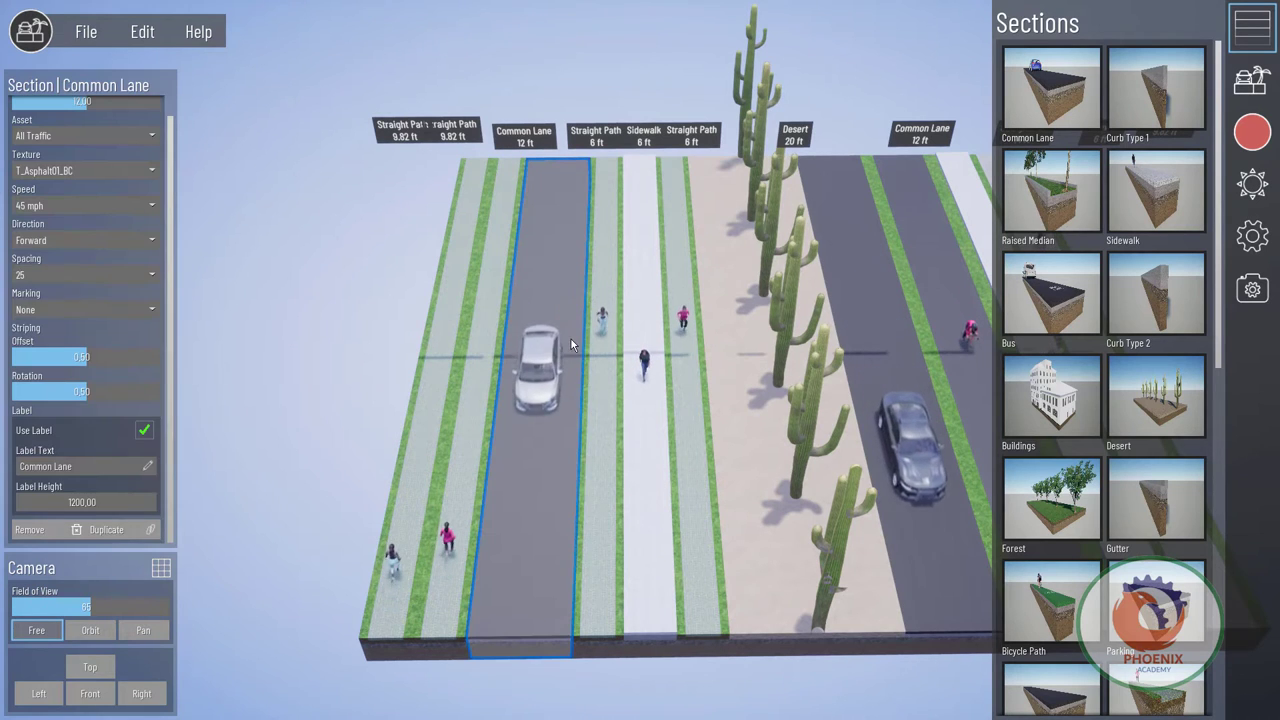
mouse_move(81, 357)
left_mouse_down()
mouse_move(52, 357)
mouse_move(77, 357)
left_mouse_up()
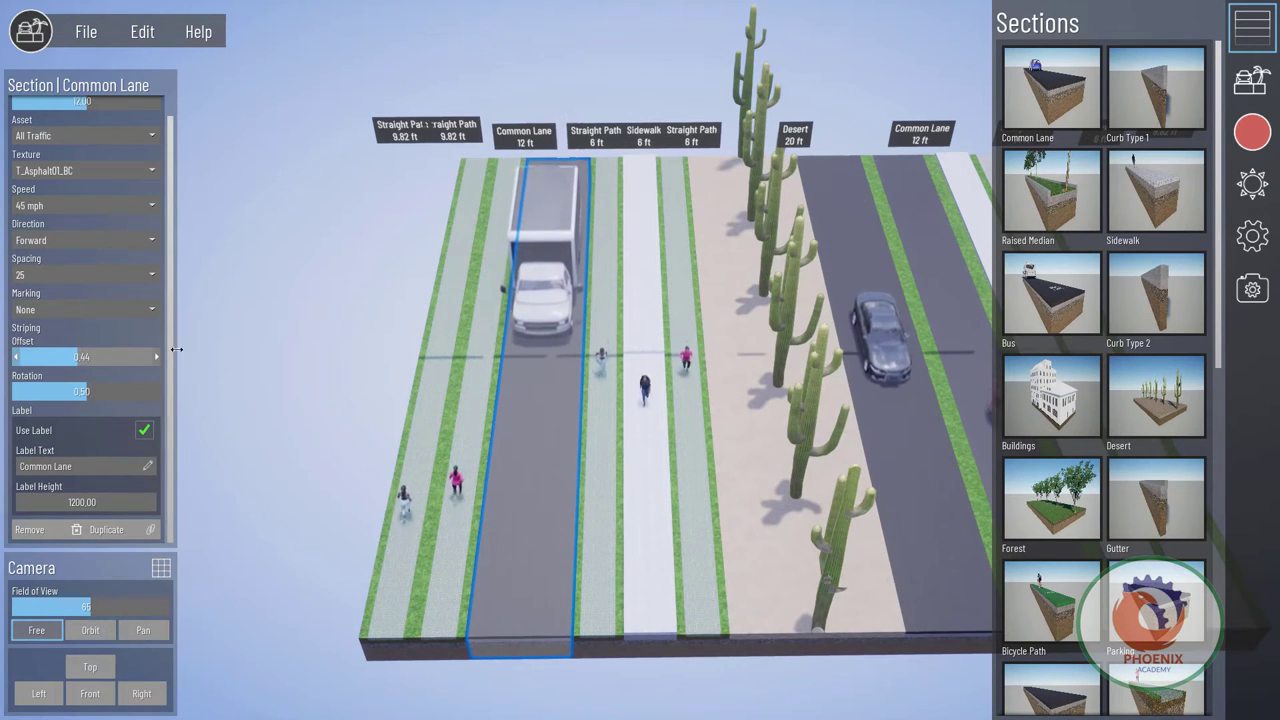
left_click(1158, 94)
left_click_drag(393, 347, 418, 372)
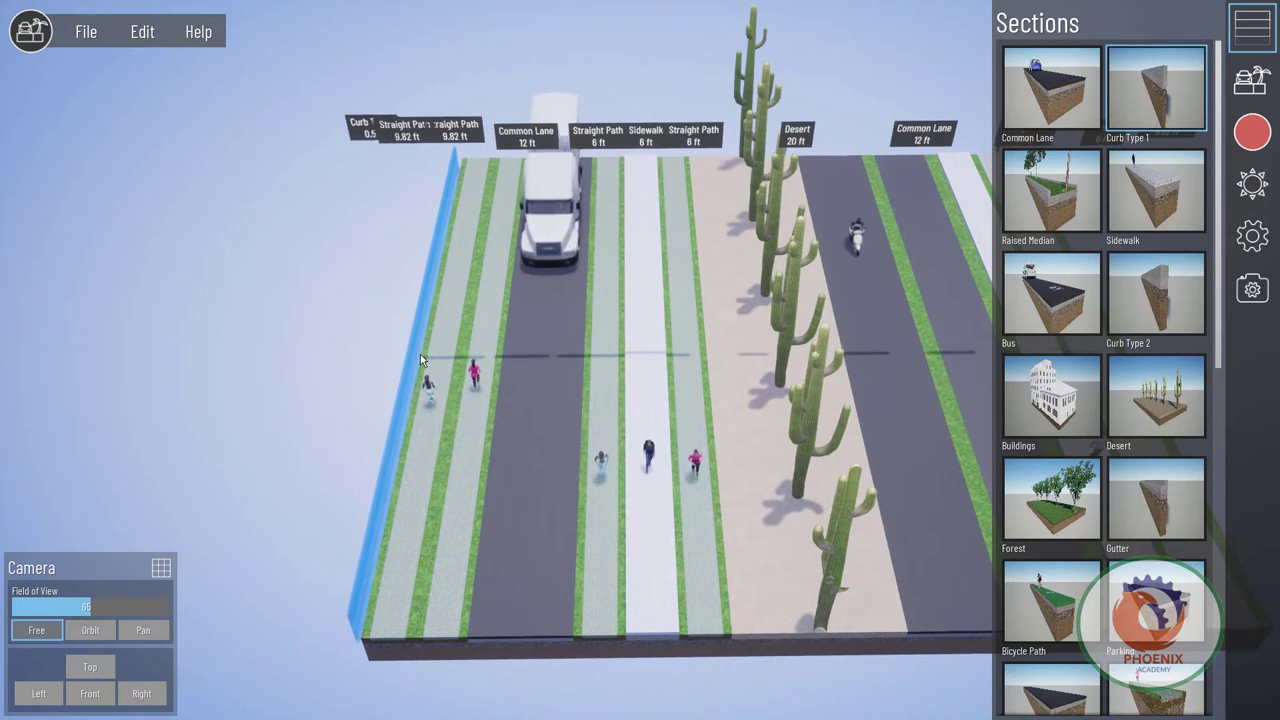
mouse_move(420, 354)
left_mouse_down()
mouse_move(432, 370)
mouse_move(371, 329)
left_mouse_up()
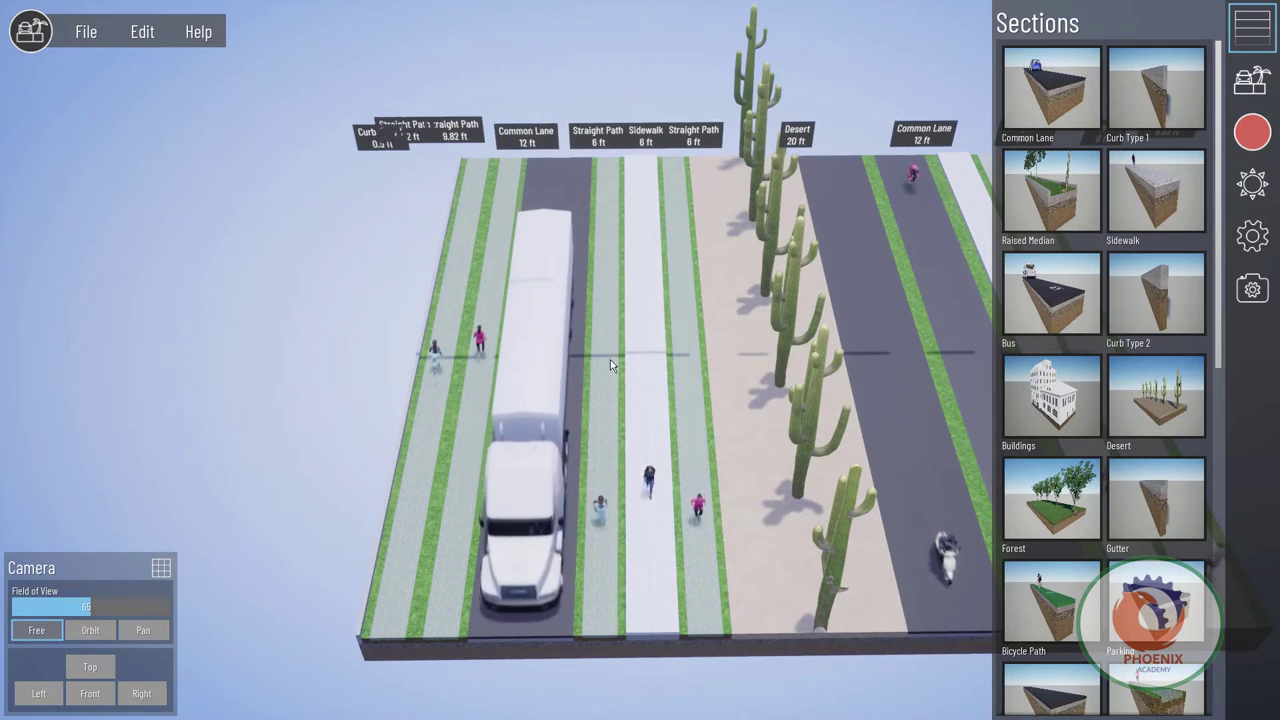
Place a Raised Rail section beside the sidewalk and orbit to a low side view of the elevated train
scroll(1150, 427, "down", 2)
scroll(1170, 418, "down", 3)
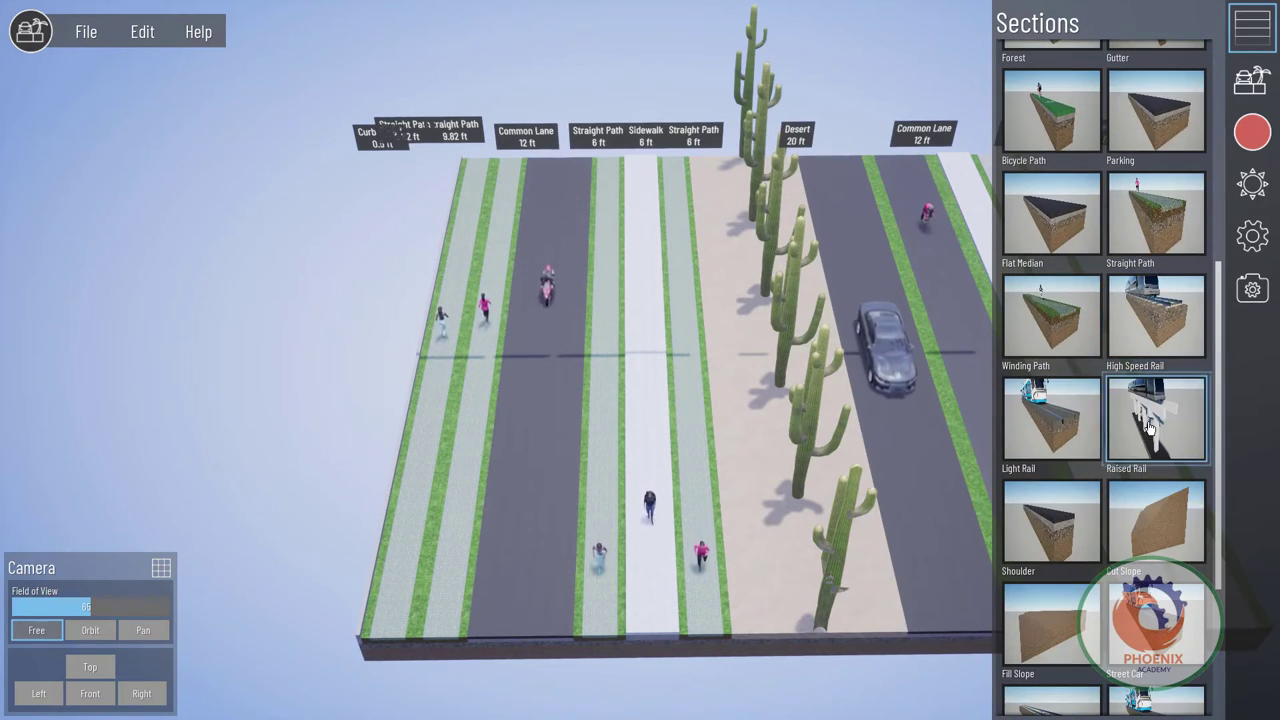
mouse_move(1176, 413)
left_mouse_down()
mouse_move(441, 419)
mouse_move(390, 399)
mouse_move(459, 379)
mouse_move(719, 401)
mouse_move(680, 388)
left_mouse_up()
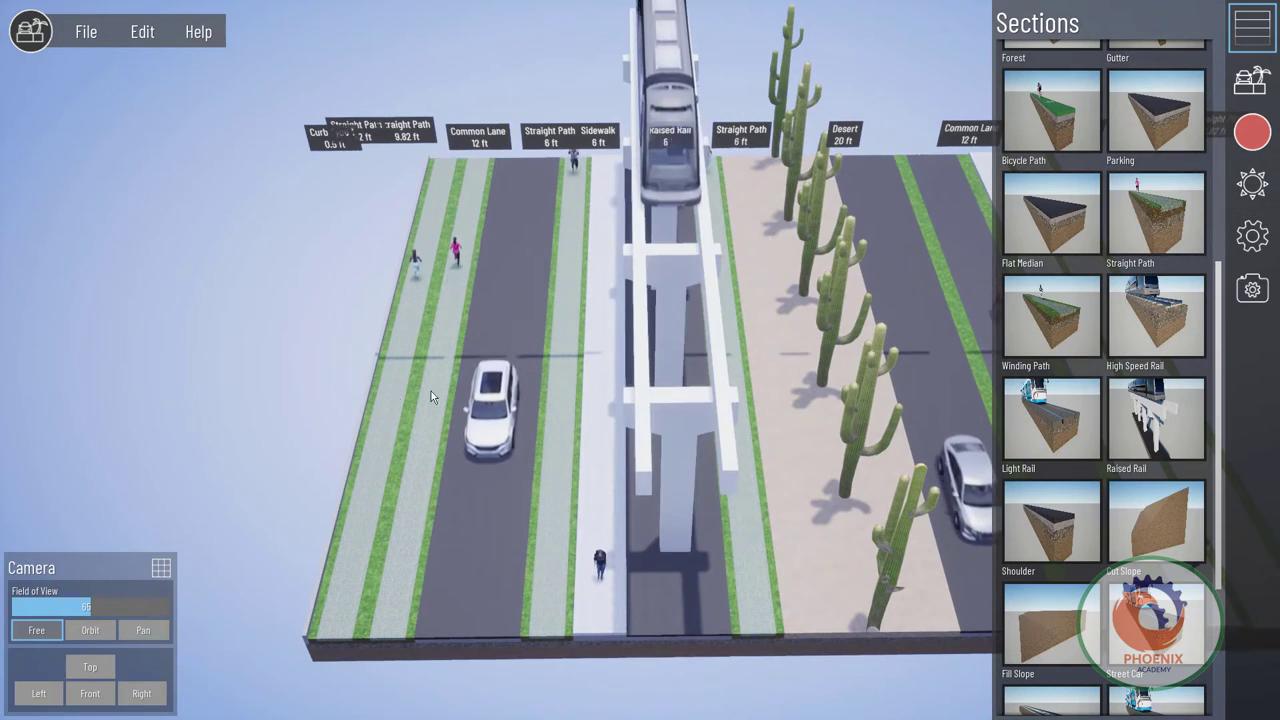
scroll(362, 408, "down", 3)
scroll(365, 415, "down", 2)
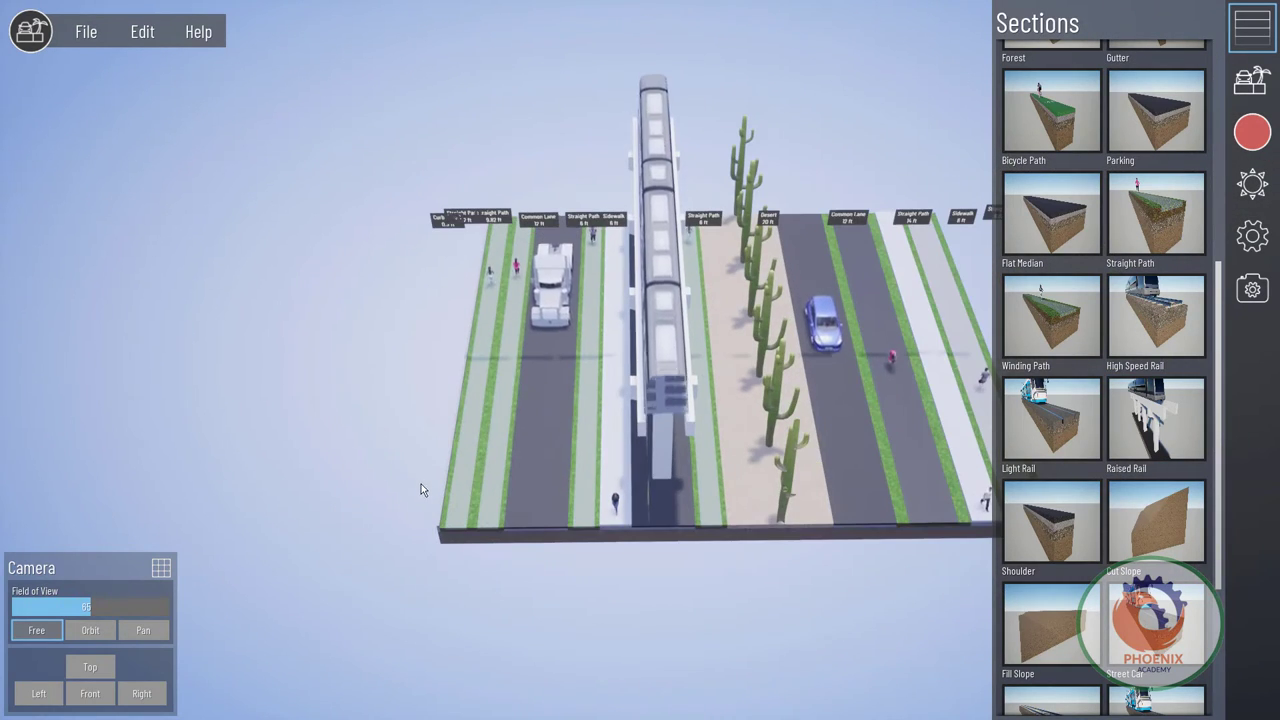
mouse_move(617, 503)
middle_mouse_down()
mouse_move(719, 414)
mouse_move(651, 409)
mouse_move(778, 422)
mouse_move(511, 444)
mouse_move(772, 341)
middle_mouse_up()
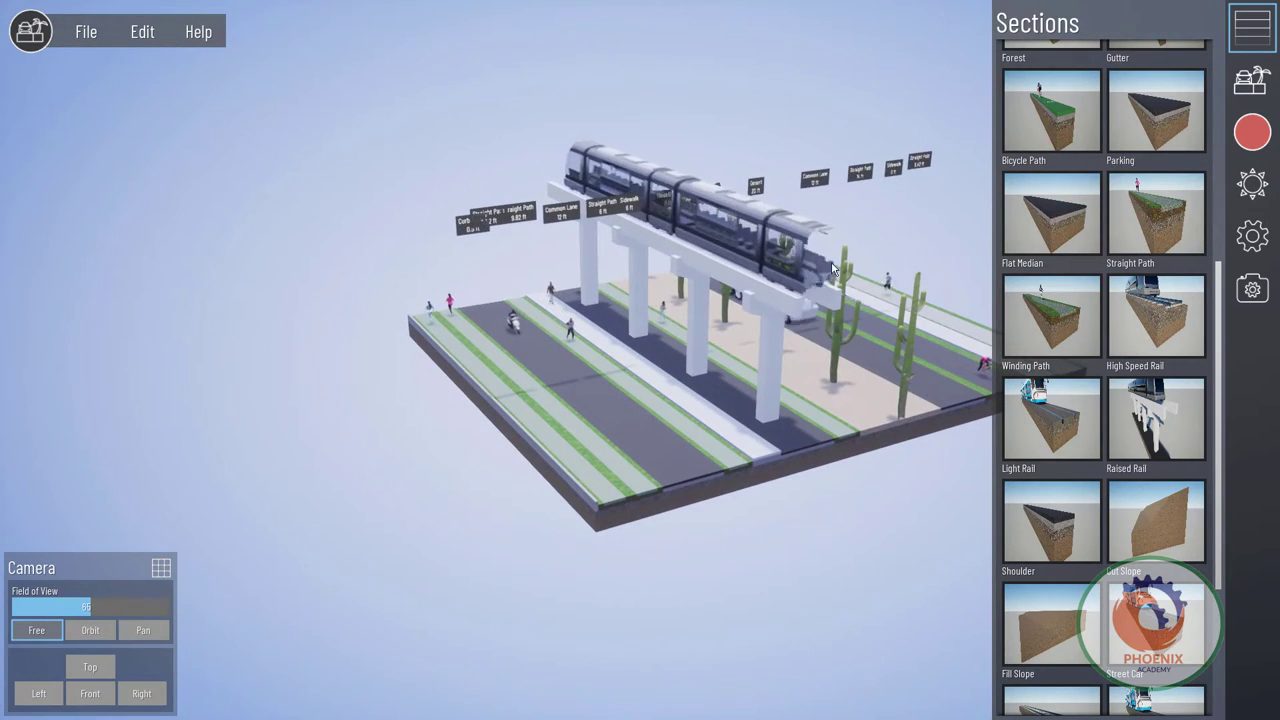
Add a 50 ft Waterfront section beside the road and open the Presets library
scroll(1081, 523, "down", 1)
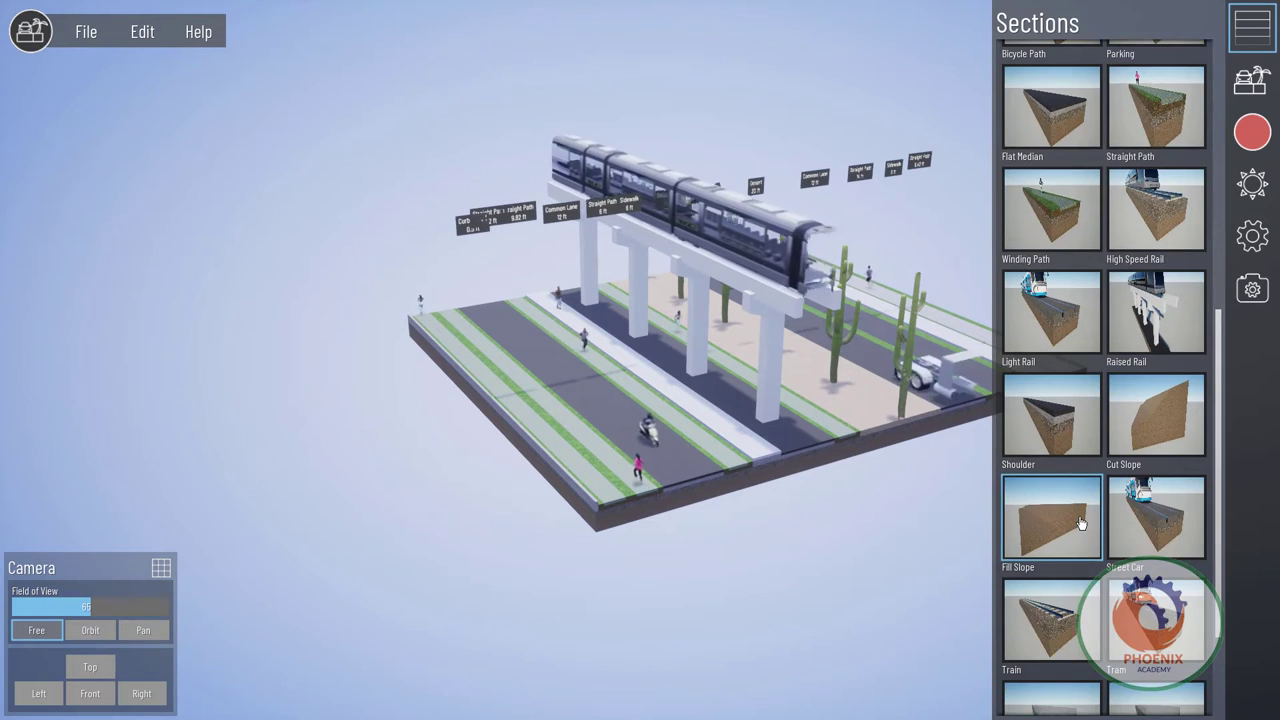
scroll(1081, 523, "down", 2)
left_click_drag(1057, 660, 354, 462)
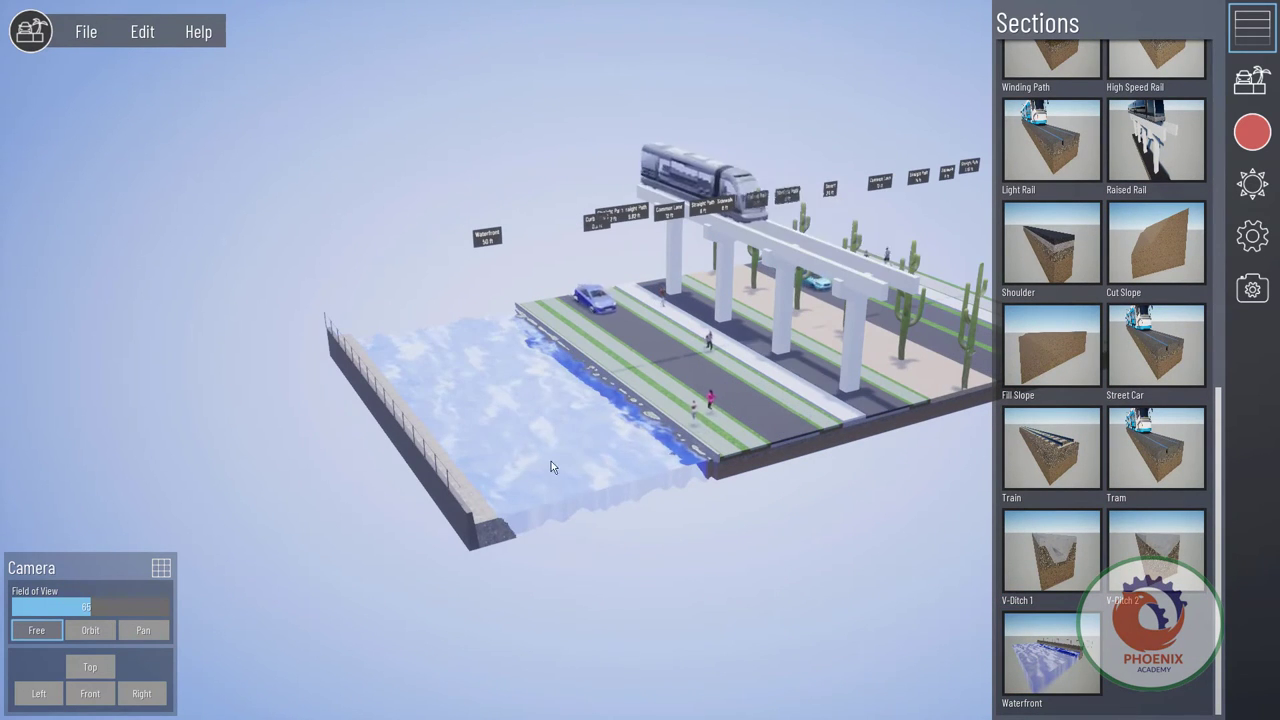
left_click(1250, 82)
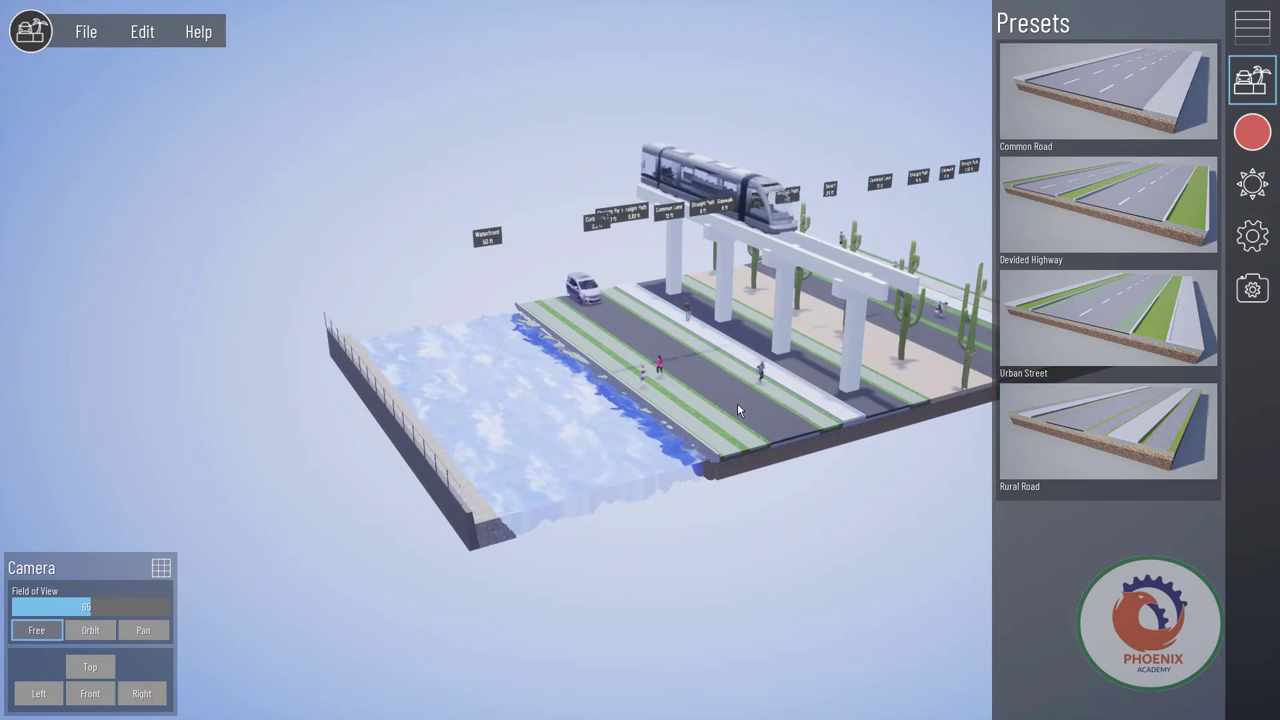
Review the render output folder, choose 4K quality and keep the video frame rate at 24
left_click(1247, 137)
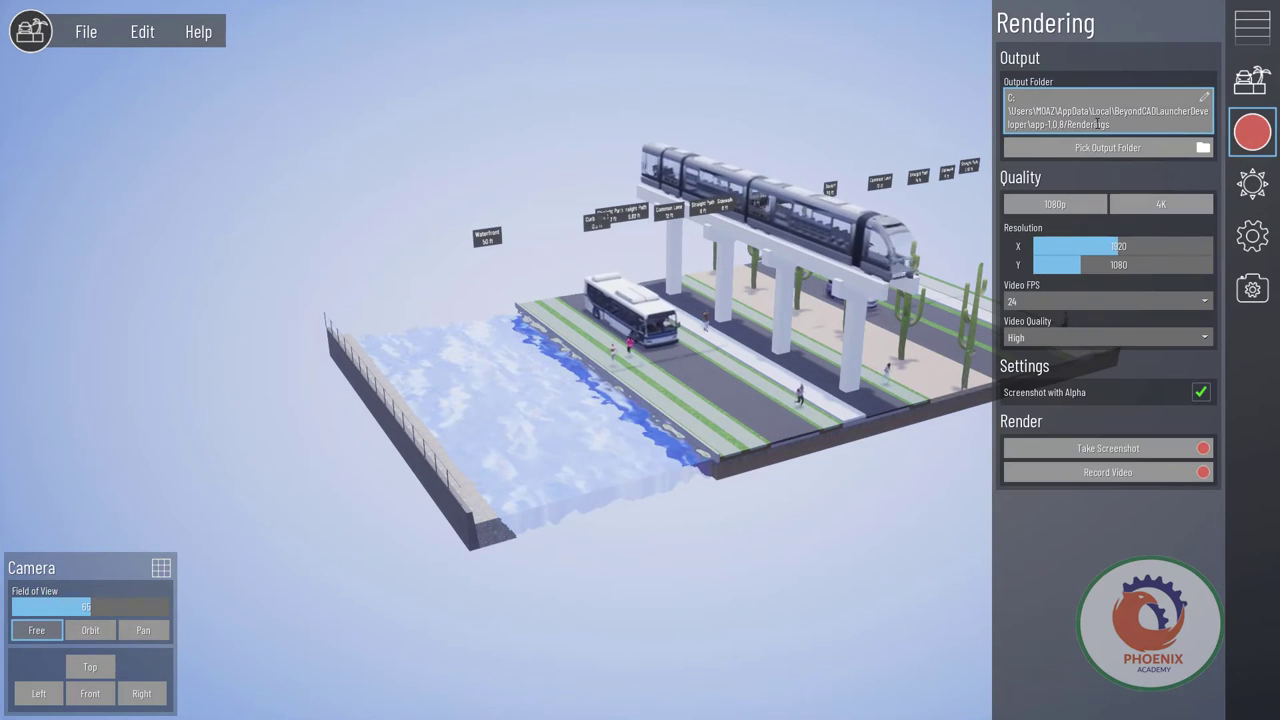
left_click_drag(1110, 124, 1005, 111)
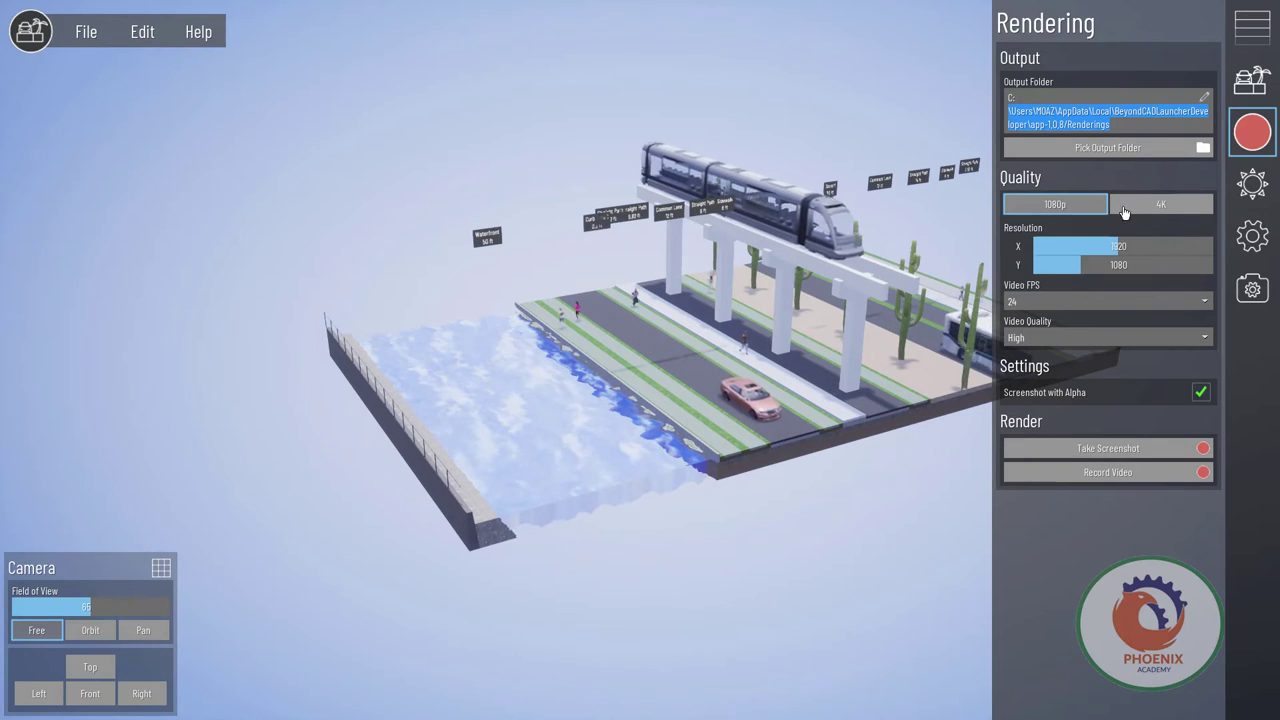
left_click(1163, 205)
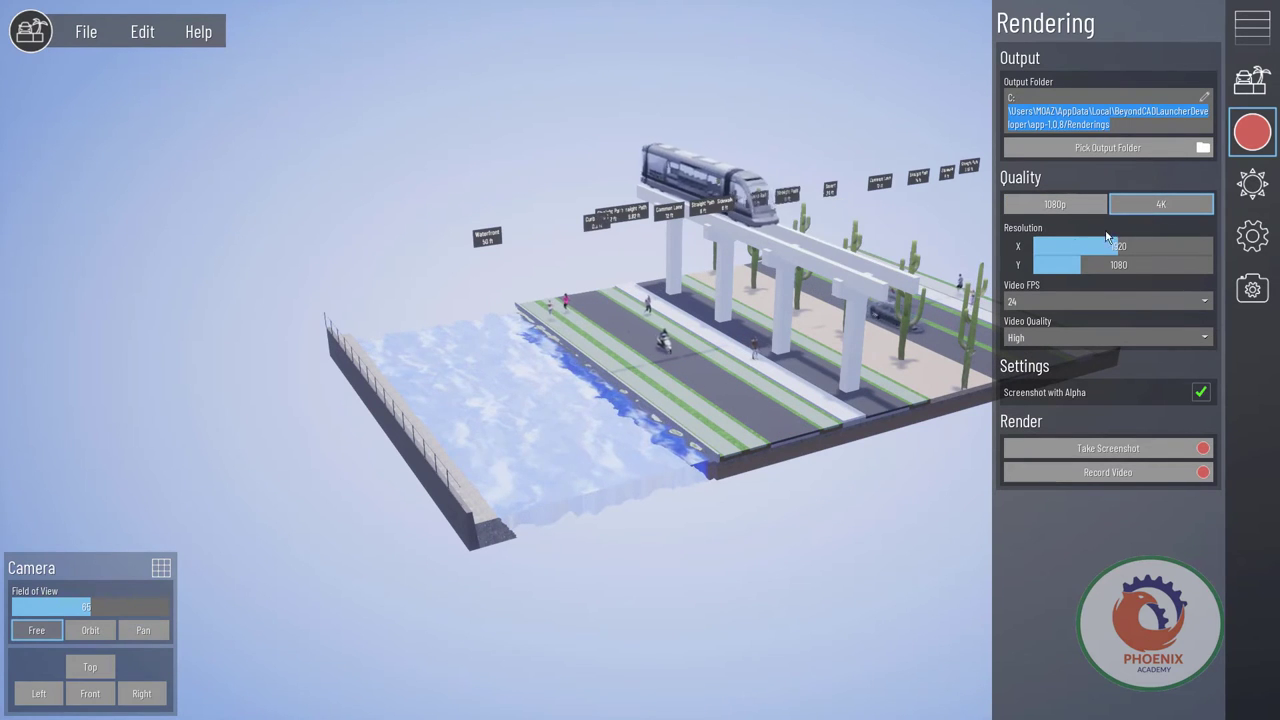
left_click(1066, 308)
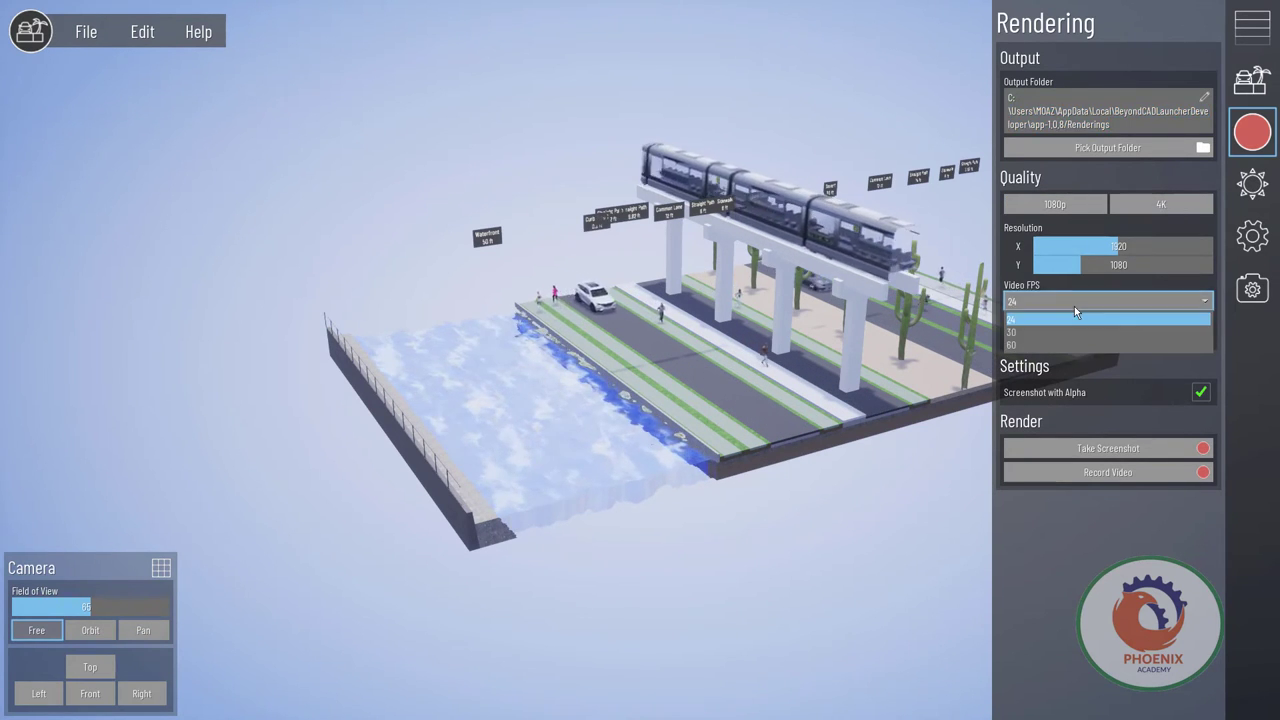
left_click(1081, 307)
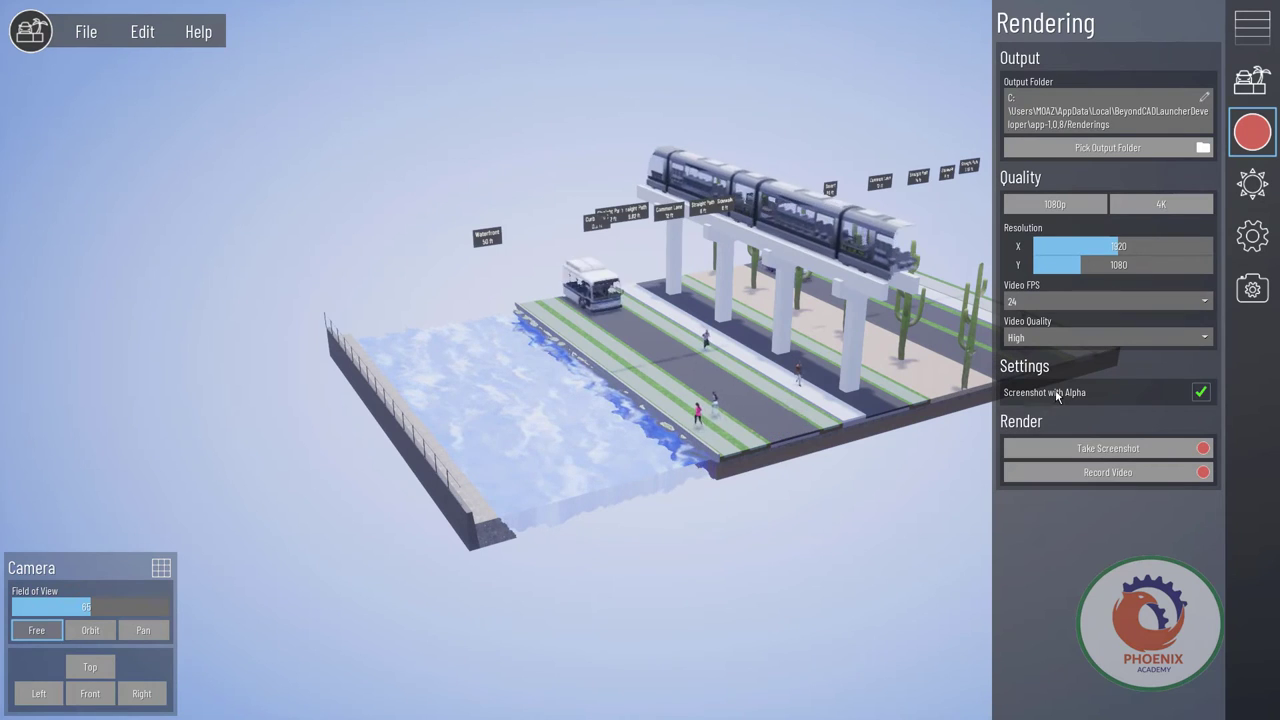
left_click(1261, 188)
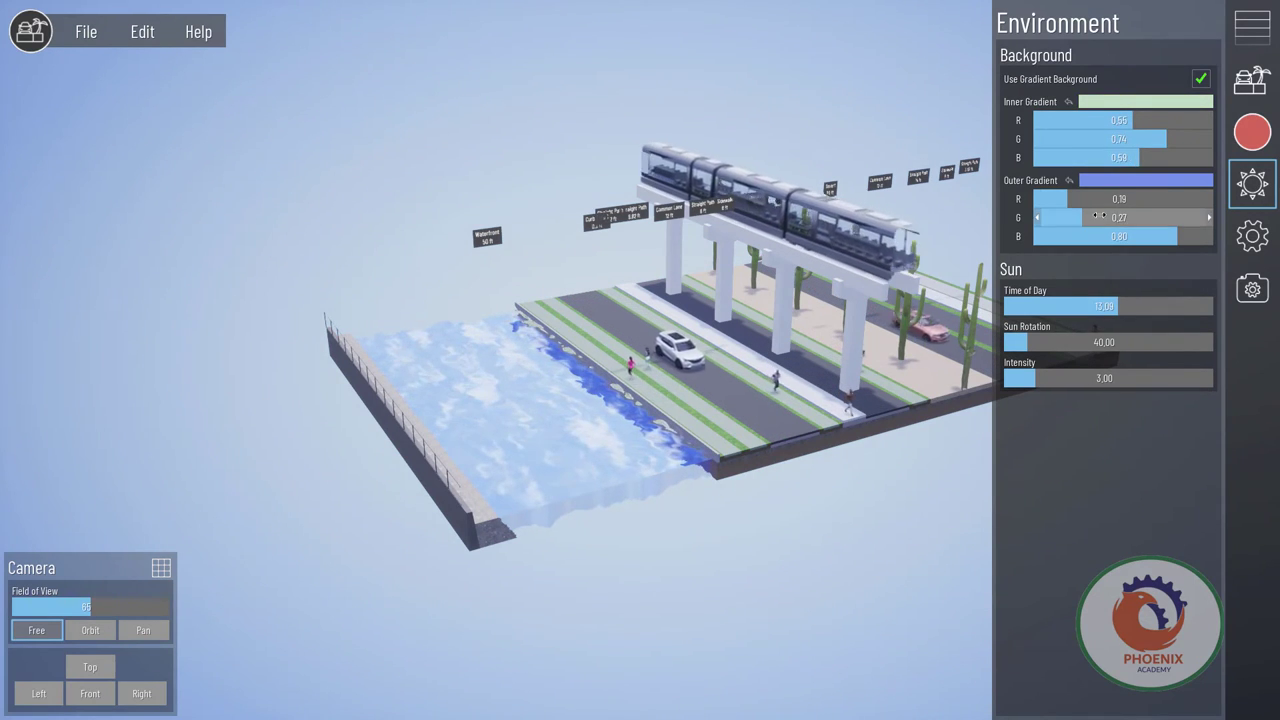
Adjust the outer background gradient and set the sun to time 15.43, rotation 68.66, intensity 7.01
left_click_drag(1090, 203, 1138, 203)
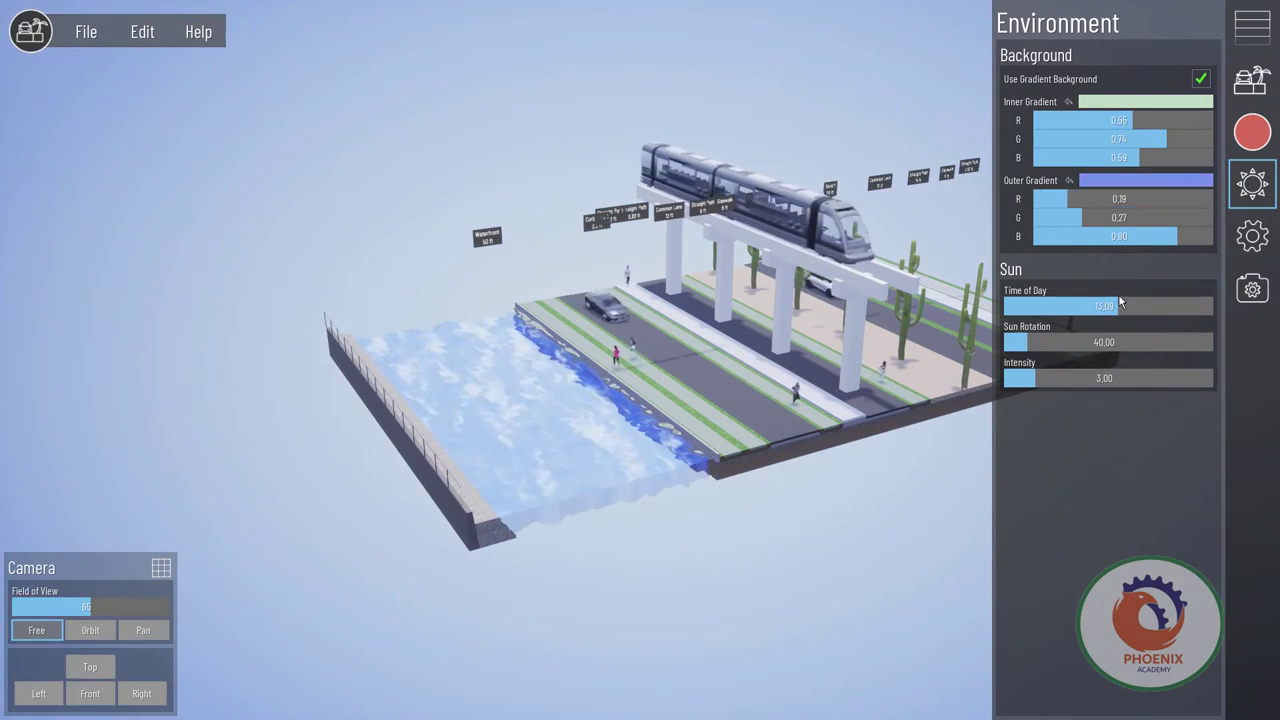
mouse_move(1117, 306)
left_mouse_down()
mouse_move(1087, 306)
mouse_move(1147, 306)
left_mouse_up()
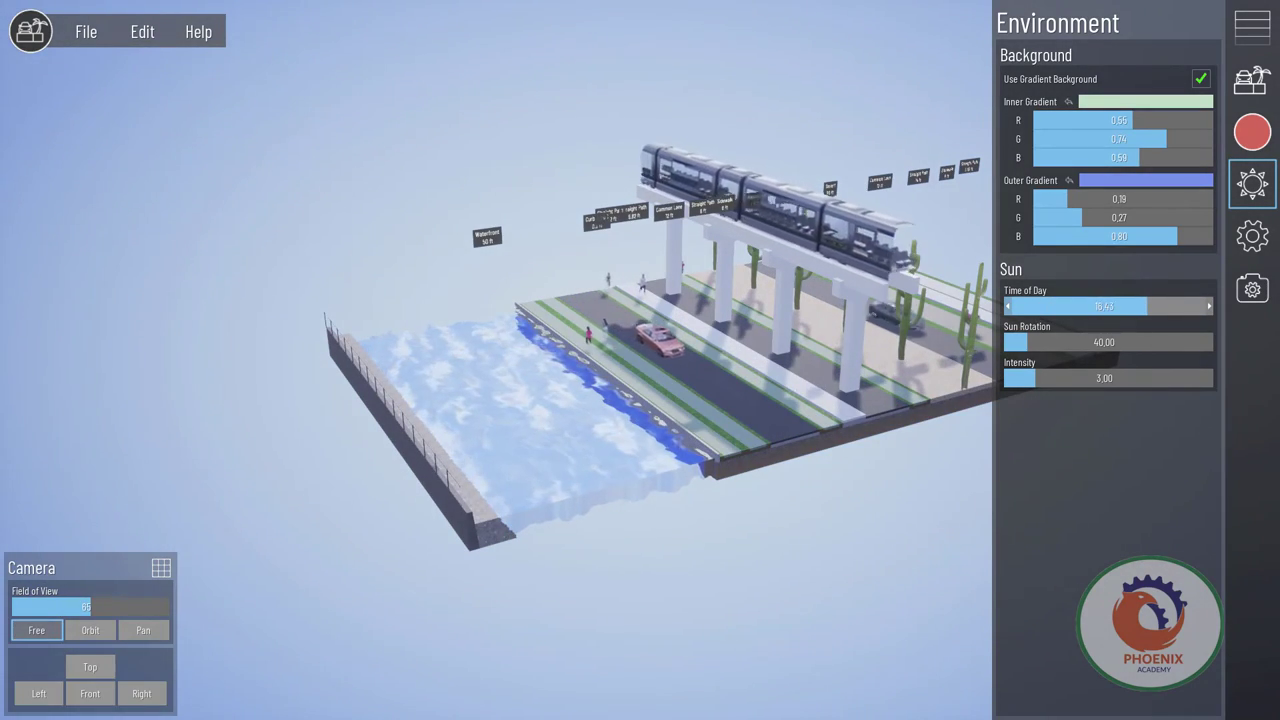
left_click_drag(1039, 347, 1078, 377)
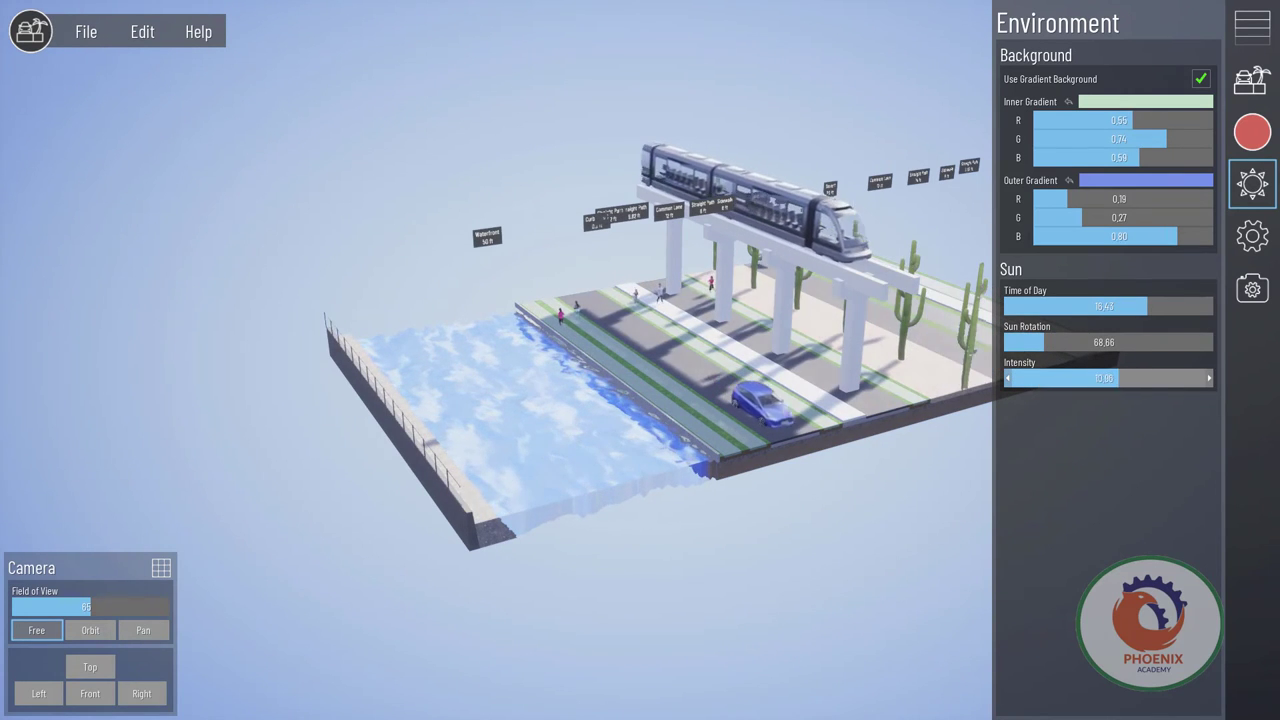
left_click(1255, 245)
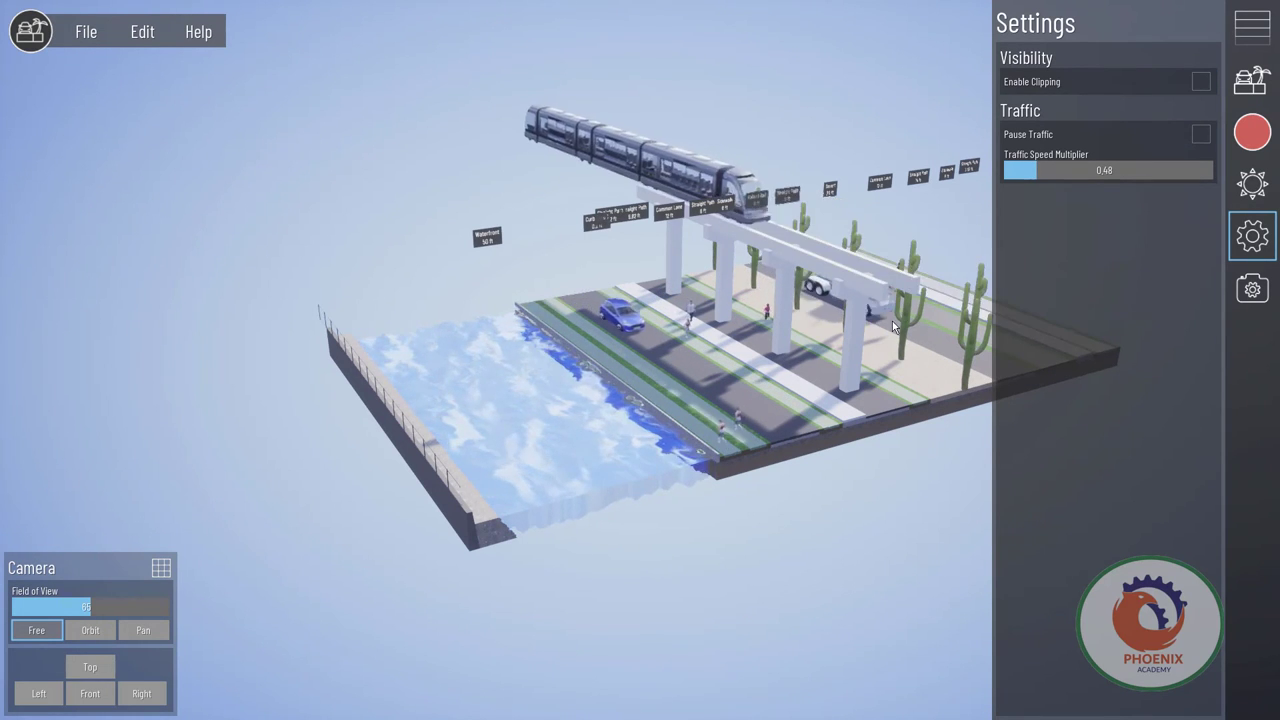
Enable clipping, leave traffic running, and lower the traffic speed multiplier to 0.35
left_click(1200, 81)
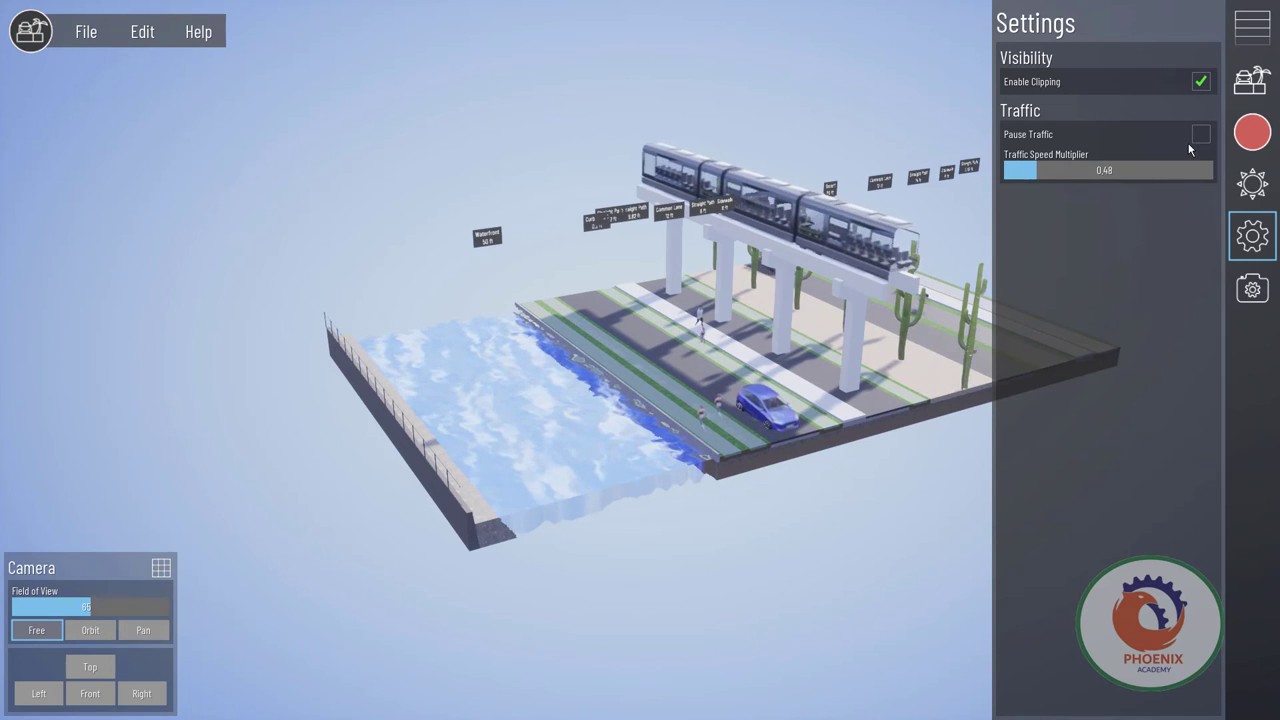
left_click(1200, 135)
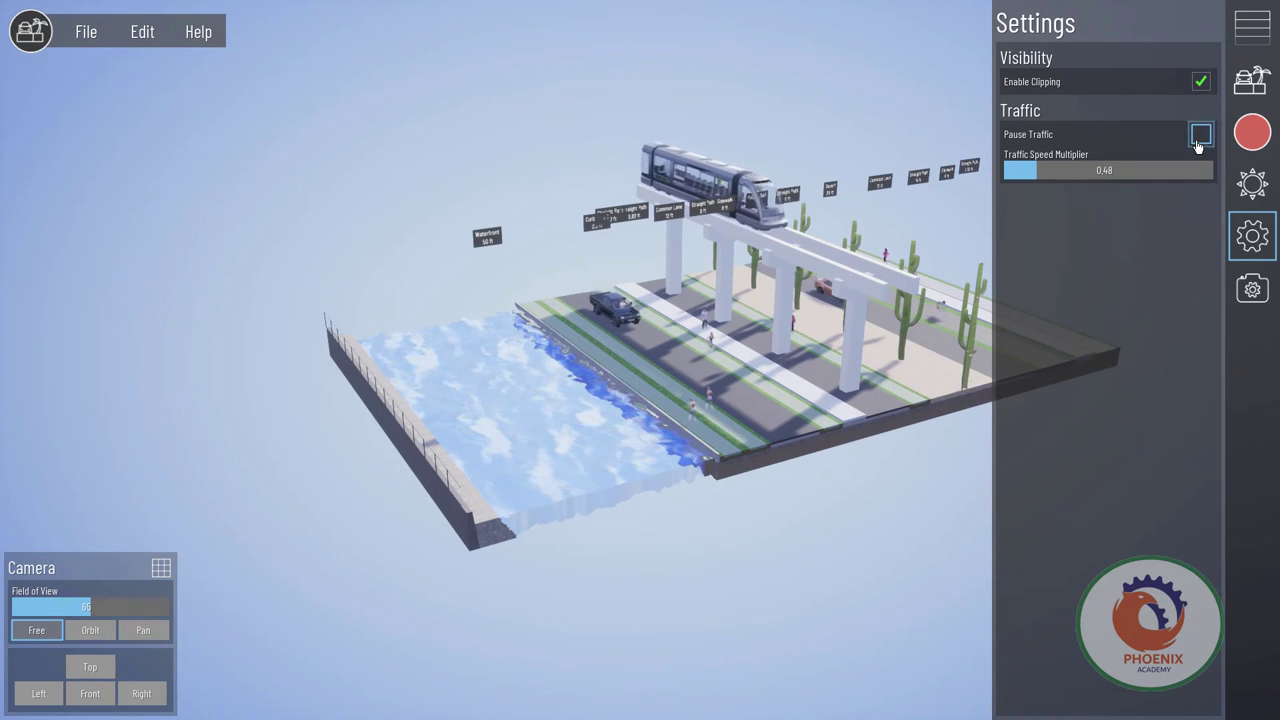
left_click(1198, 140)
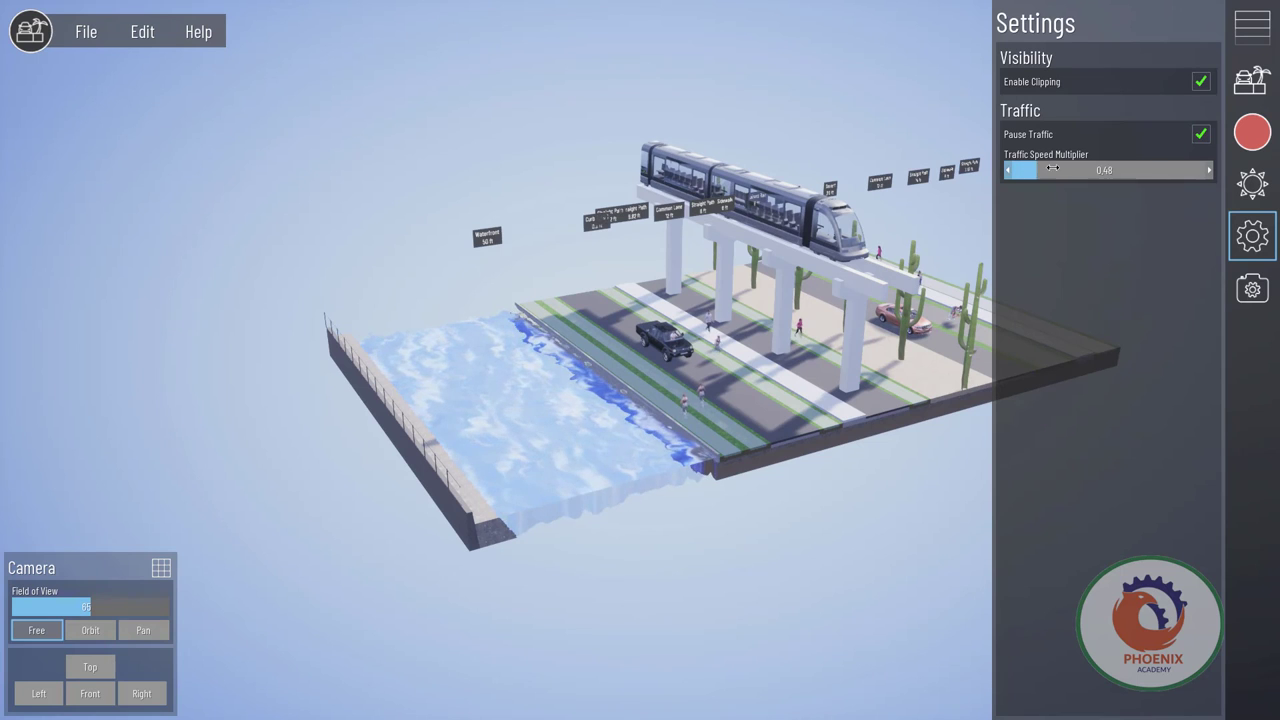
left_click(1201, 134)
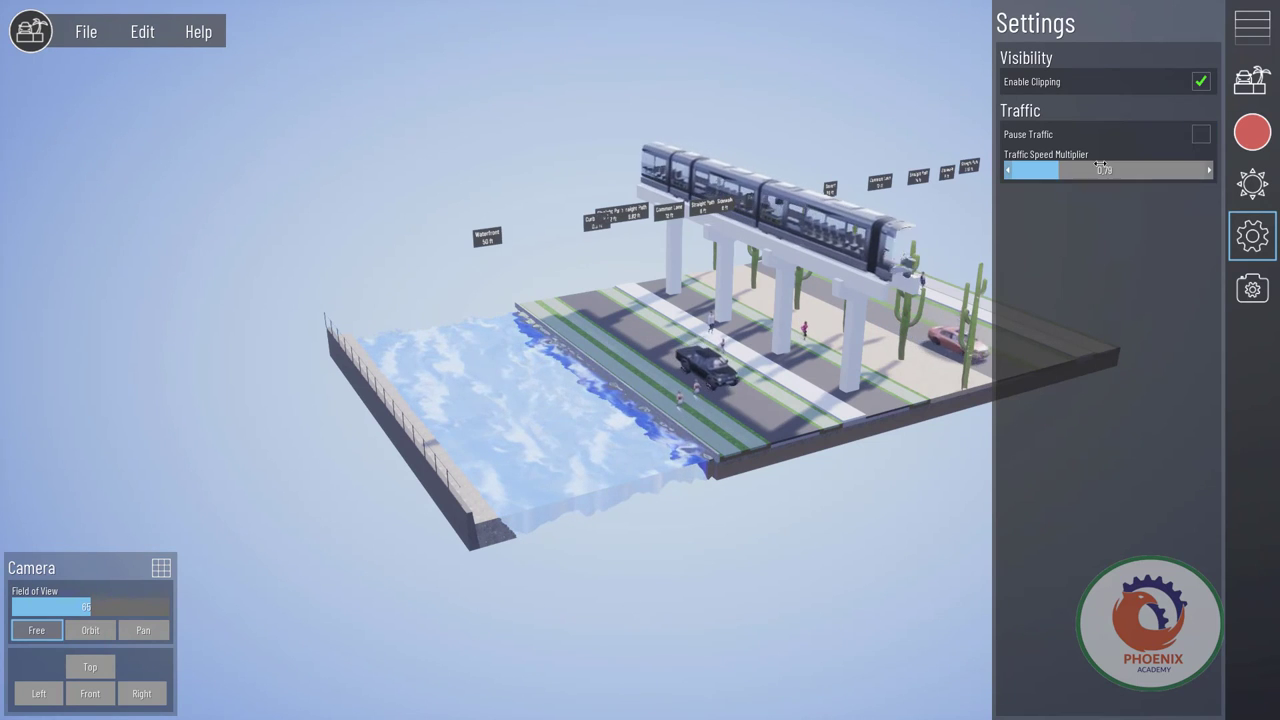
mouse_move(1078, 170)
left_mouse_down()
mouse_move(1206, 170)
mouse_move(1034, 170)
left_mouse_up()
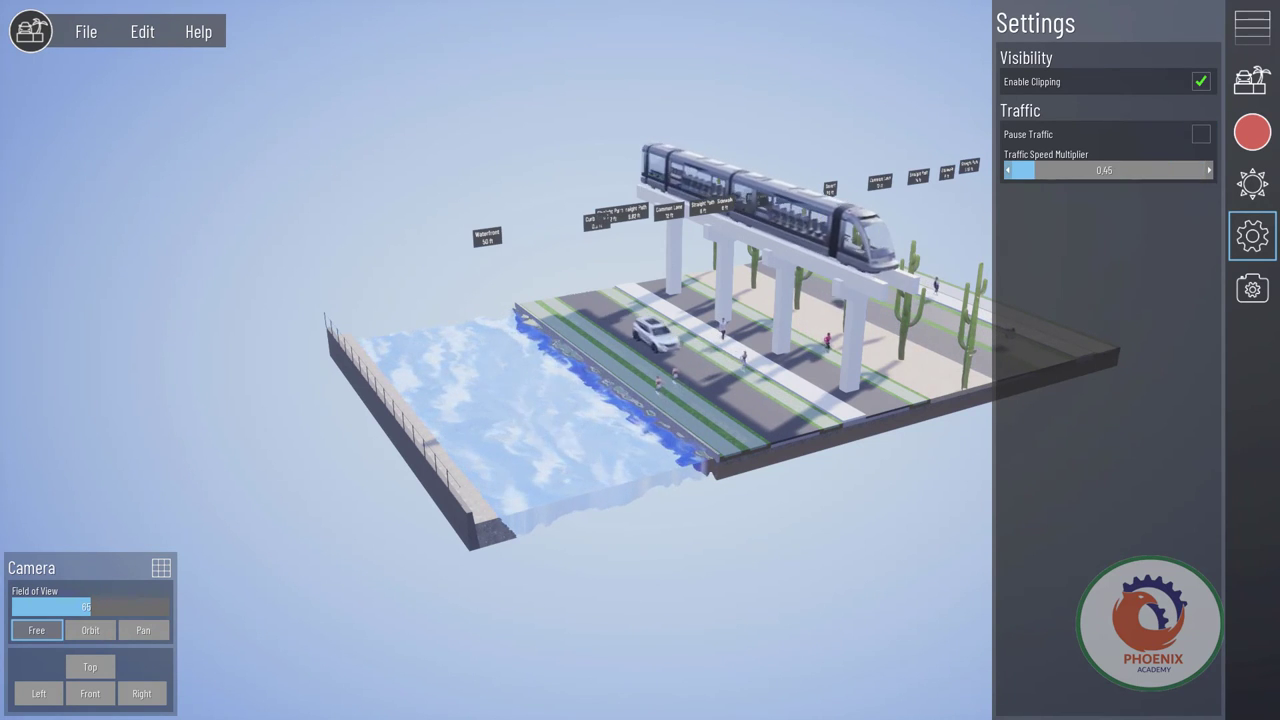
left_click(1256, 296)
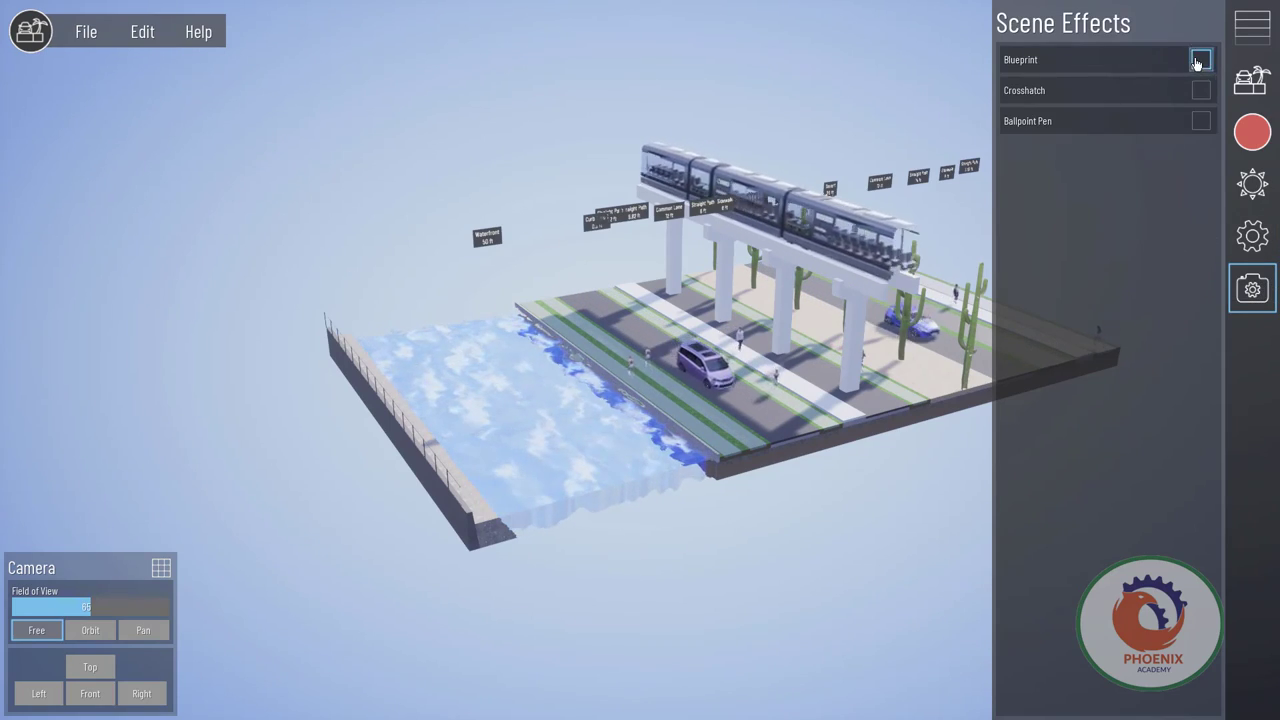
Turn on the Blueprint effect with line opacity 0.19 and paper opacity 0.69
left_click(1200, 60)
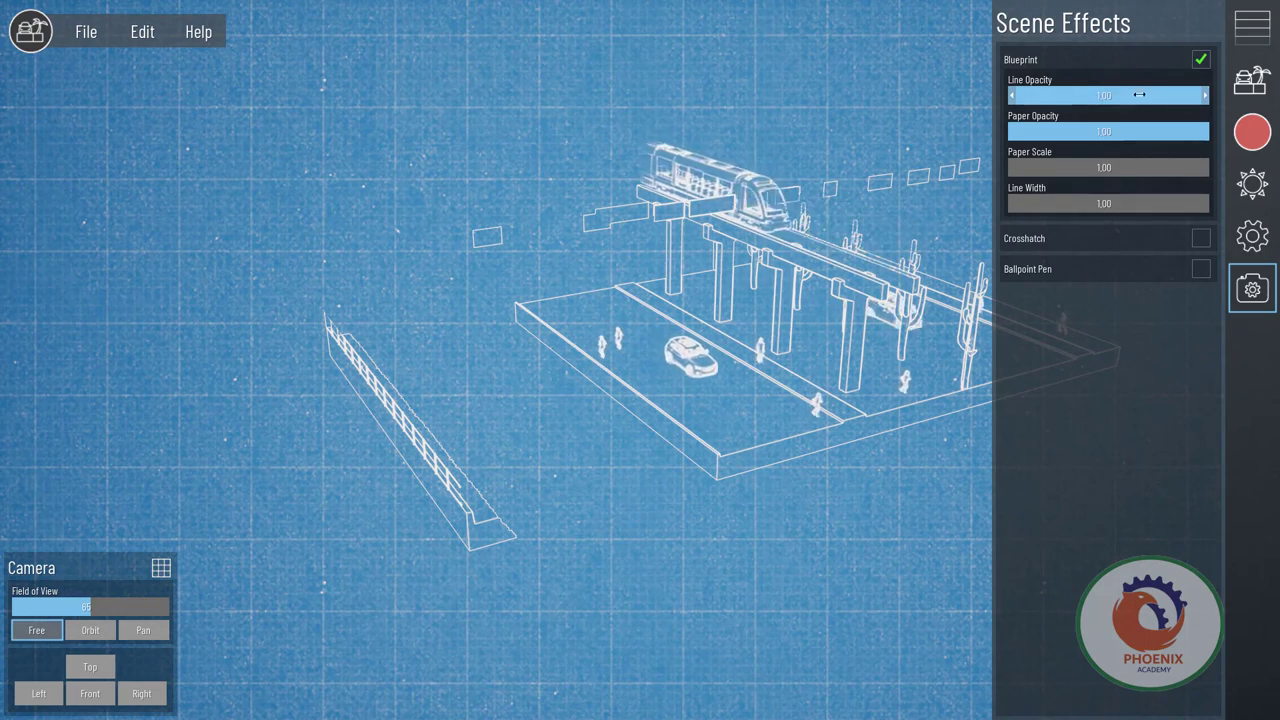
left_click_drag(1205, 95, 1046, 95)
mouse_move(1184, 131)
left_mouse_down()
mouse_move(1060, 131)
mouse_move(1146, 131)
mouse_move(1180, 168)
mouse_move(1112, 168)
left_mouse_up()
Try Crosshatch and turn it back off, leaving the Ballpoint Pen effect on
left_click(1201, 238)
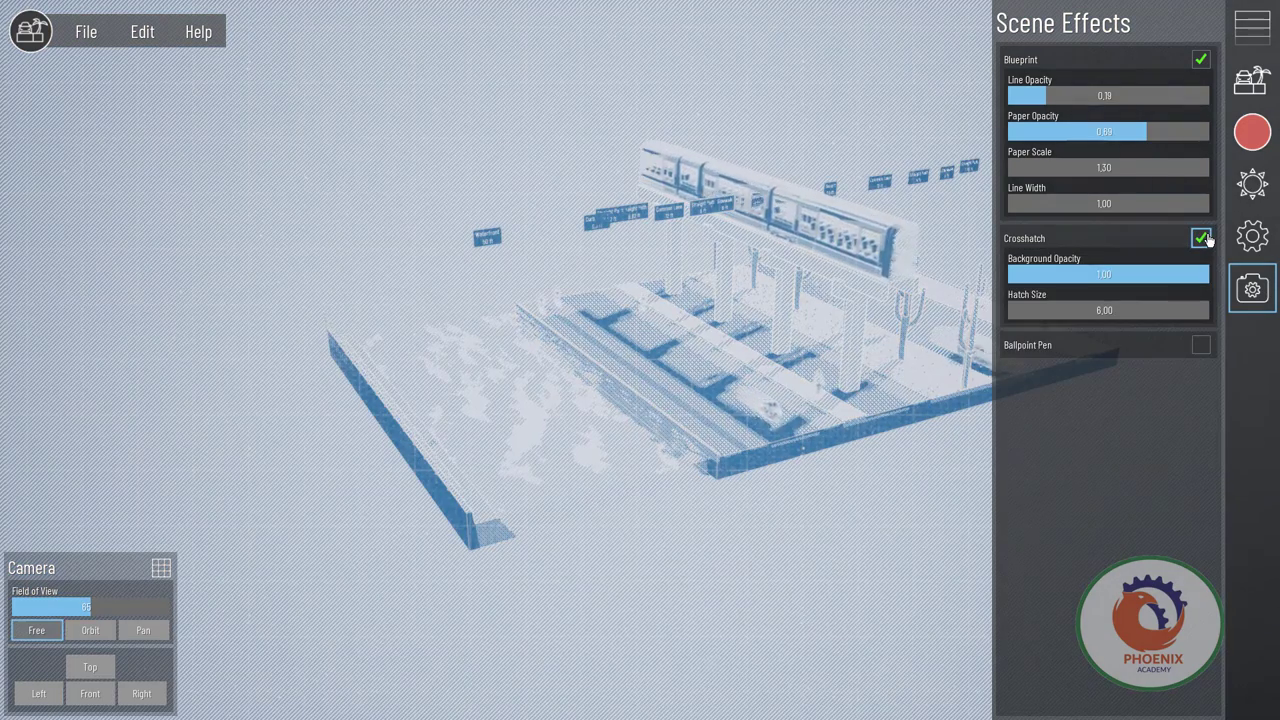
left_click(1201, 238)
left_click(1201, 270)
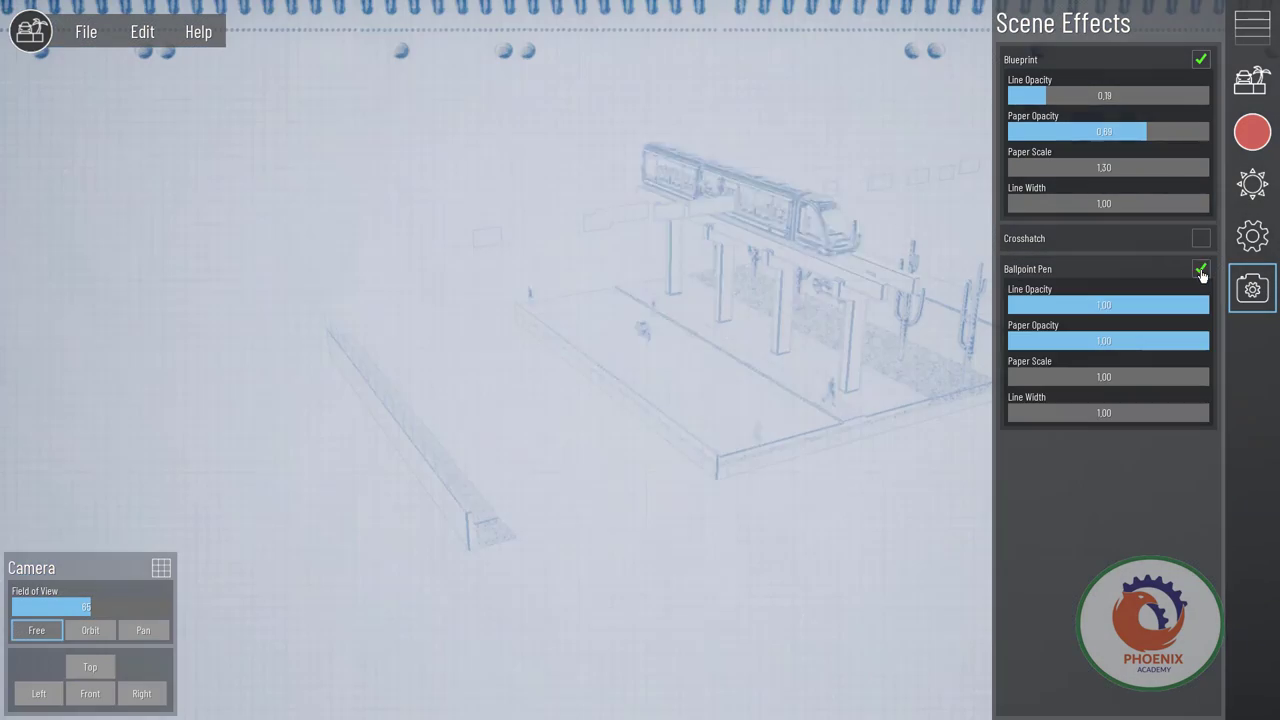
left_click(1201, 270)
left_click(1201, 270)
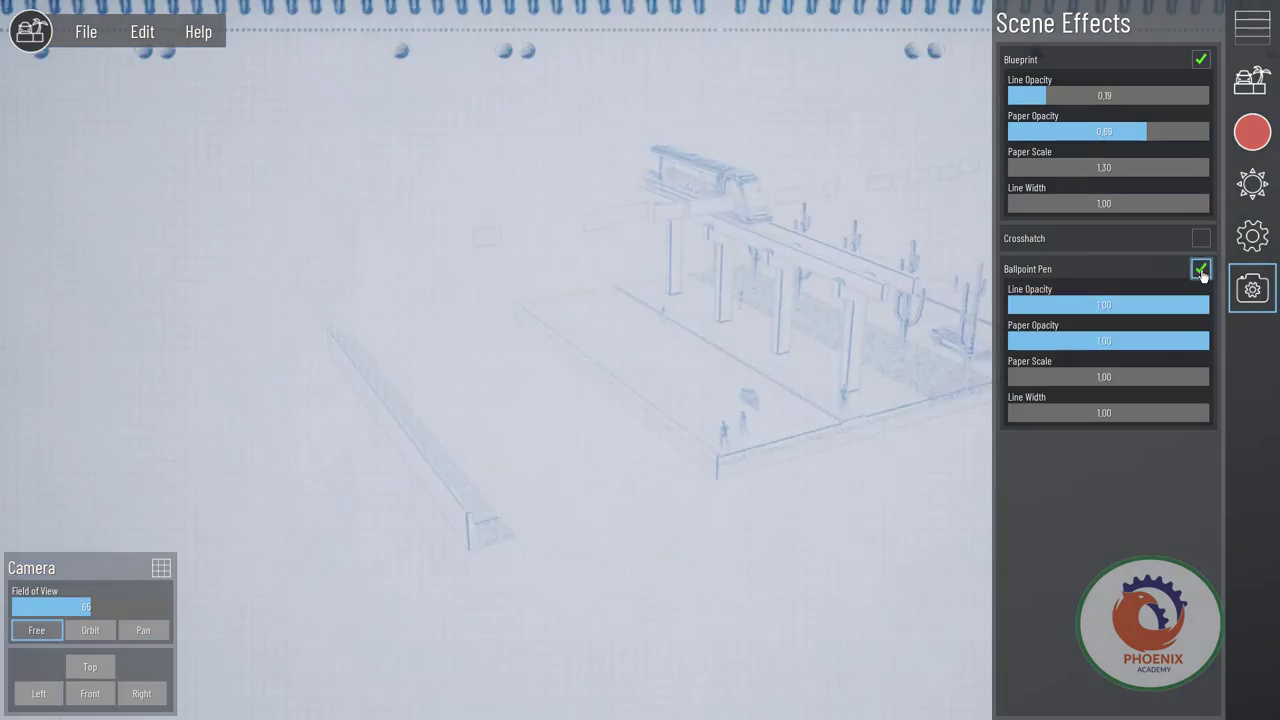